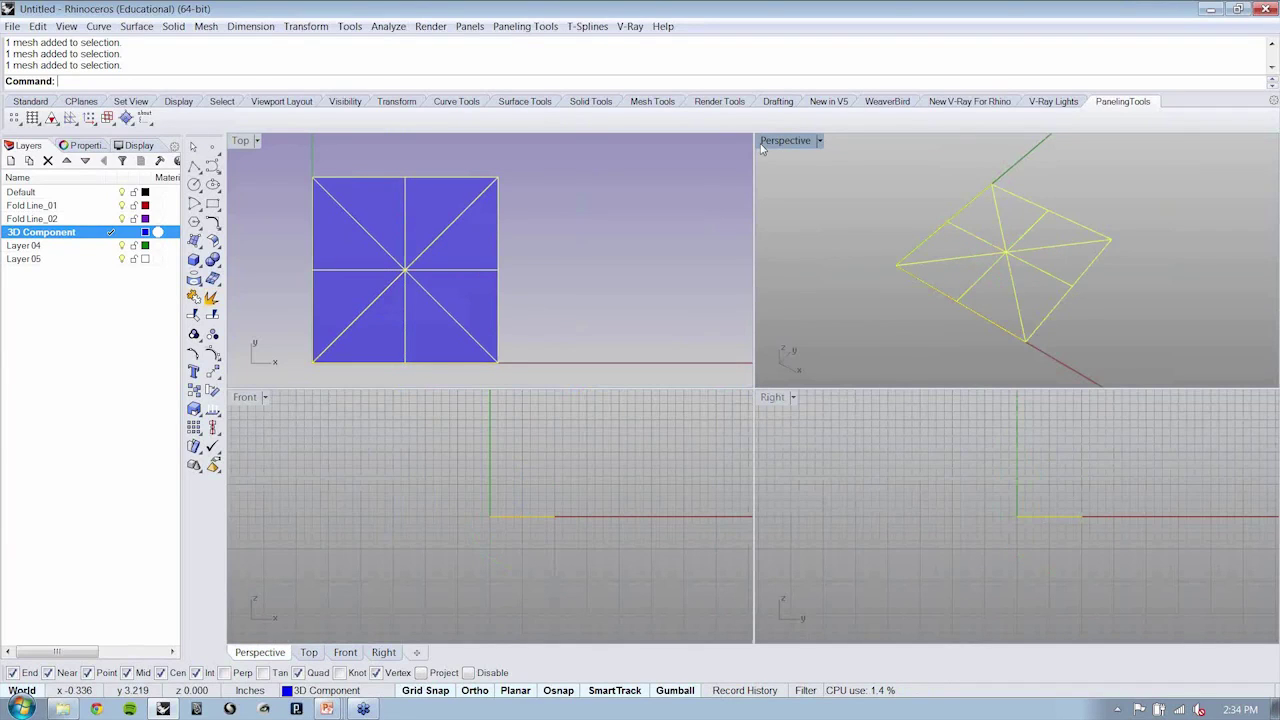
Maximize the Perspective view in shaded display and join the eight triangular meshes into a single mesh
{"action": "double_click", "coordinate": [762, 146]}
{"action": "key", "text": "ctrl+alt+s"}
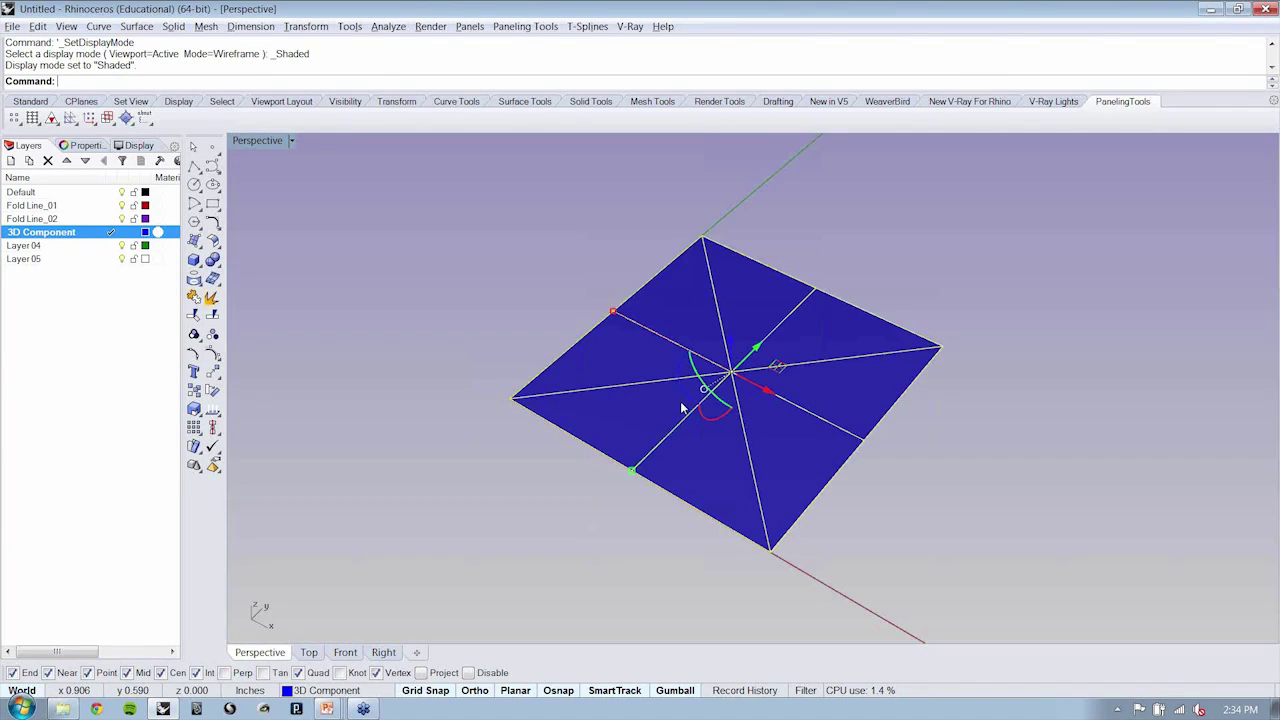
{"action": "scroll", "coordinate": [681, 408], "scroll_direction": "up", "scroll_amount": 2}
{"action": "key", "text": "ctrl+j"}
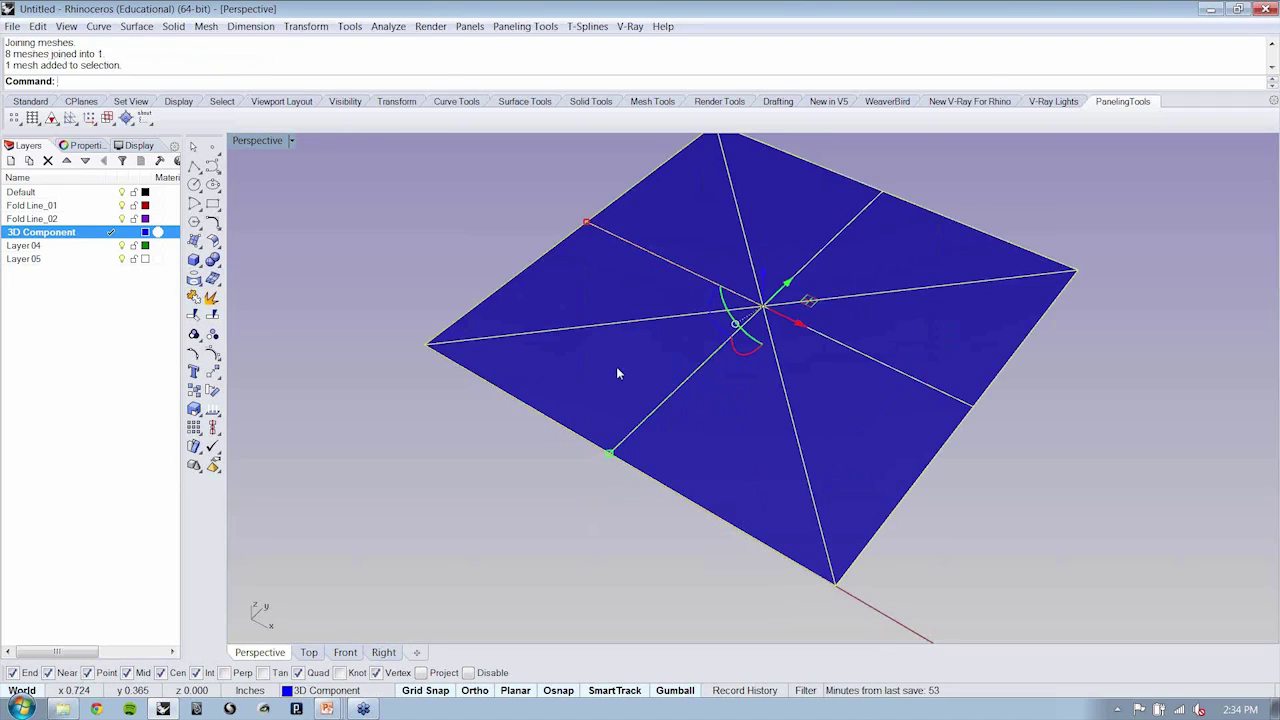
{"action": "right_click_drag", "start_coordinate": [617, 373], "coordinate": [756, 442]}
{"action": "left_click", "coordinate": [733, 407]}
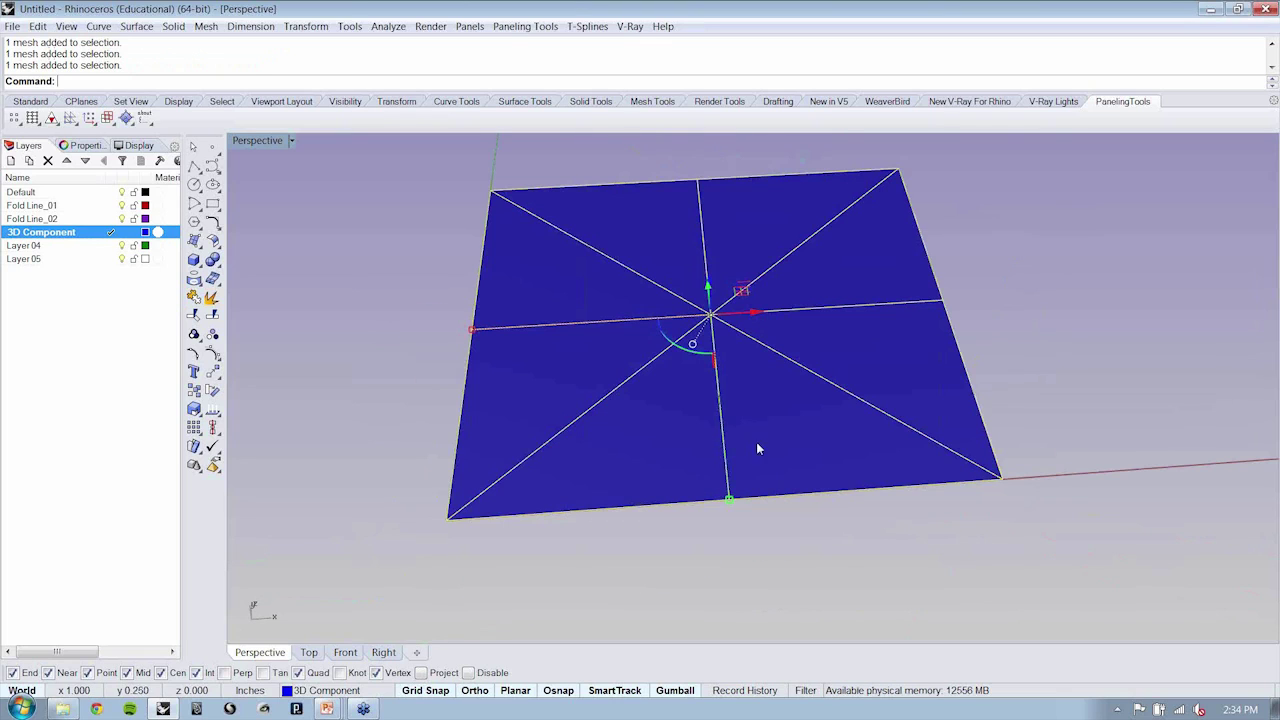
Turn on the joined mesh's points and raise the four edge midpoints 0.5 in
{"action": "left_click", "coordinate": [216, 356]}
{"action": "left_click_drag", "start_coordinate": [691, 455], "coordinate": [722, 528]}
{"action": "left_click_drag", "start_coordinate": [393, 297], "coordinate": [534, 374], "text": "shift"}
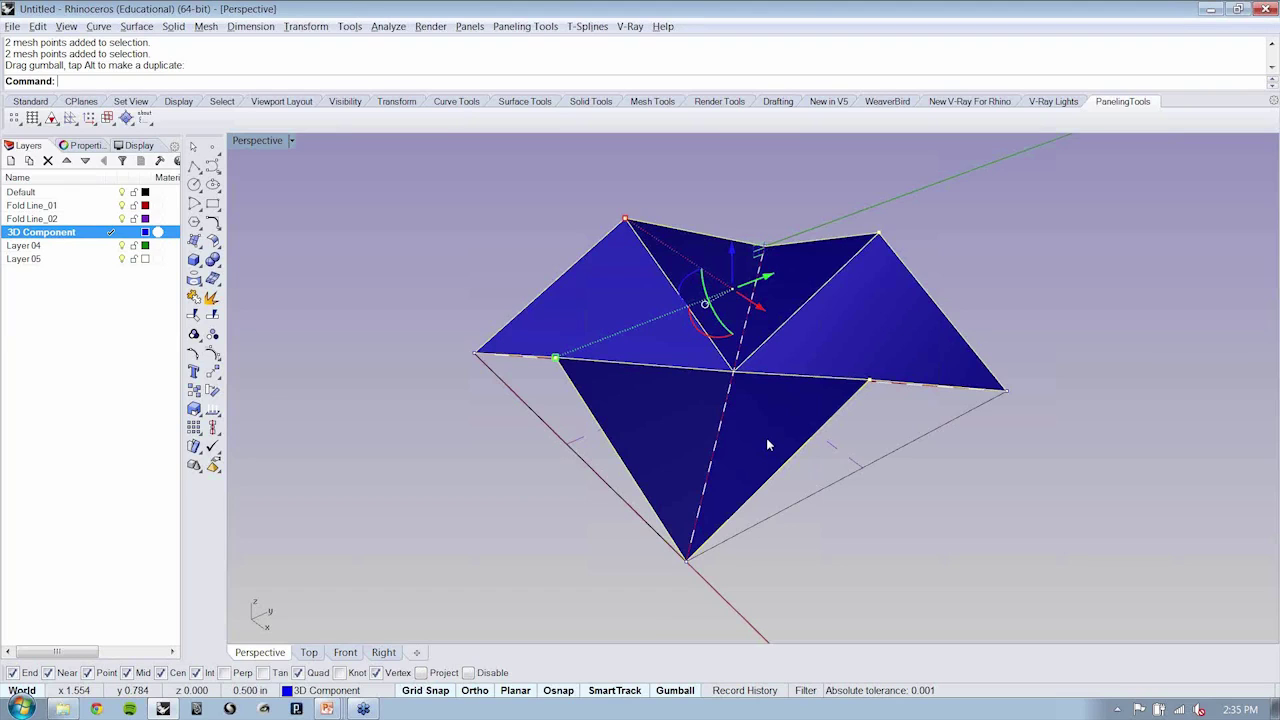
Make Fold Line_02 the current layer and hide the 3D Component layer
{"action": "right_click_drag", "start_coordinate": [766, 438], "coordinate": [866, 590]}
{"action": "left_click", "coordinate": [371, 377]}
{"action": "left_click", "coordinate": [111, 219]}
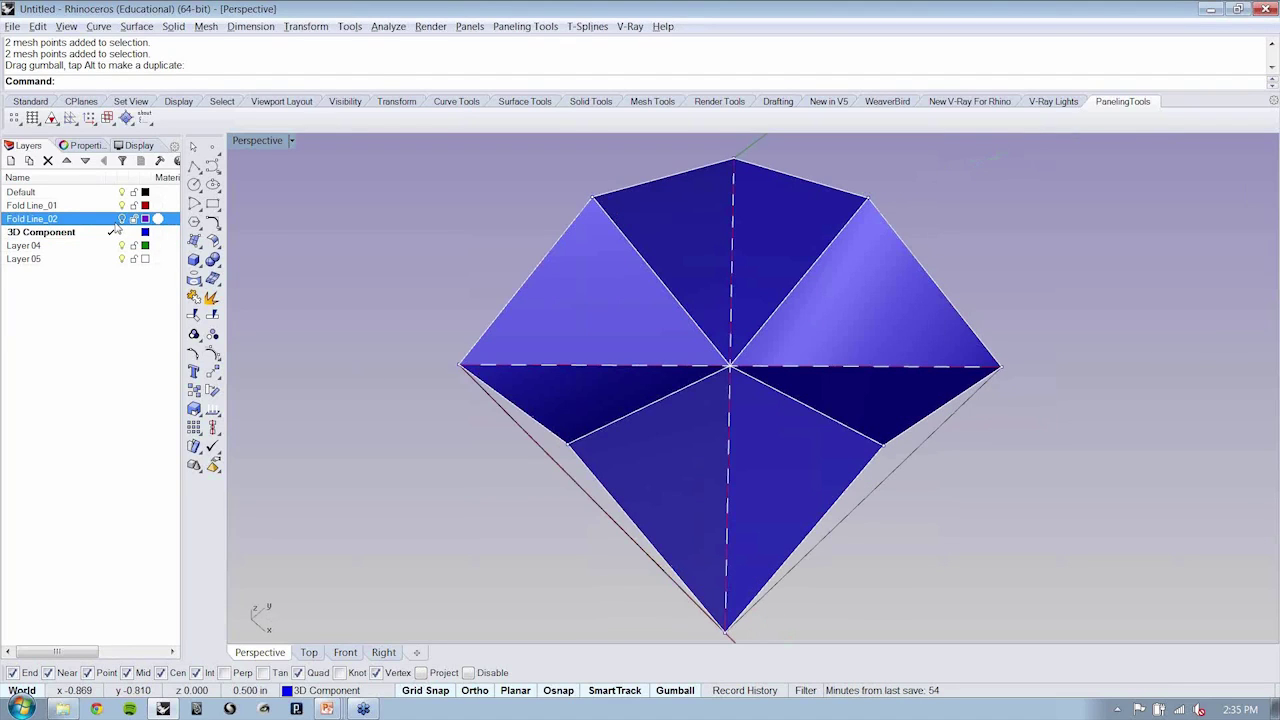
{"action": "left_click", "coordinate": [122, 232]}
{"action": "left_click", "coordinate": [122, 232]}
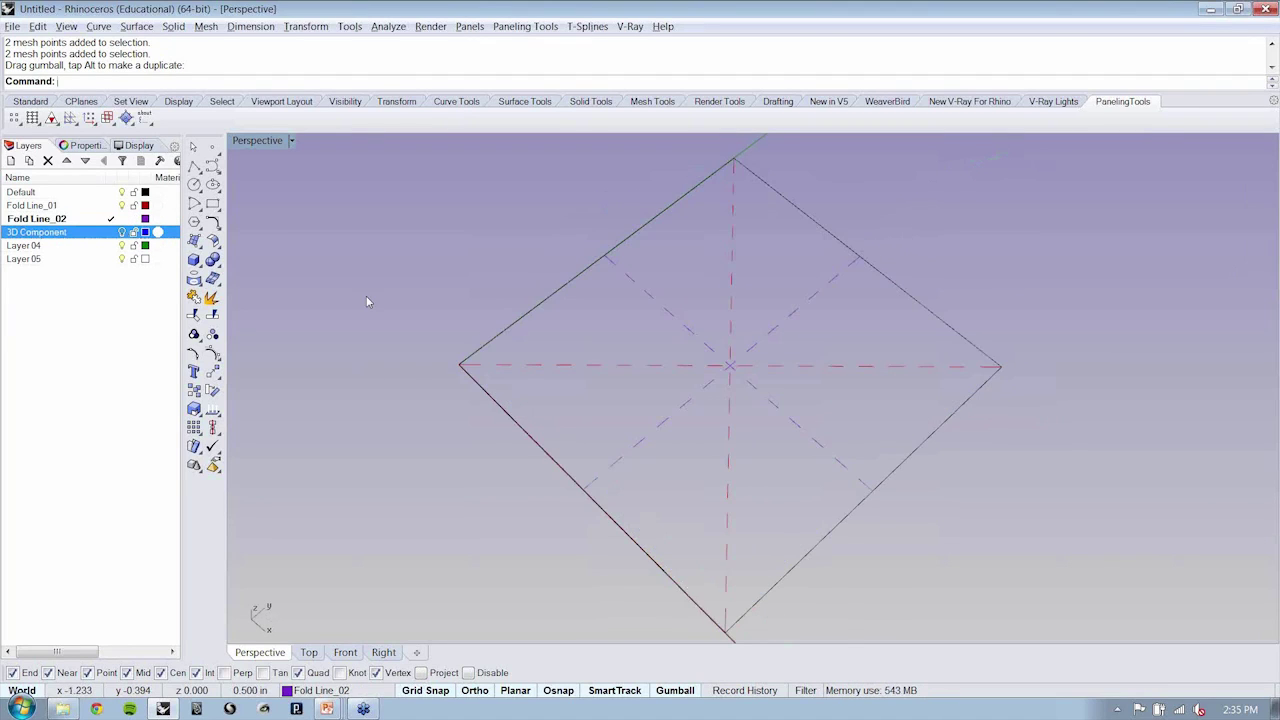
Examine the two midpoint-to-midpoint fold lines in the Perspective view and in the maximized Top view
{"action": "right_click_drag", "start_coordinate": [366, 300], "coordinate": [702, 436]}
{"action": "left_click", "coordinate": [690, 406]}
{"action": "left_click", "coordinate": [643, 503], "text": "shift"}
{"action": "double_click", "coordinate": [259, 145]}
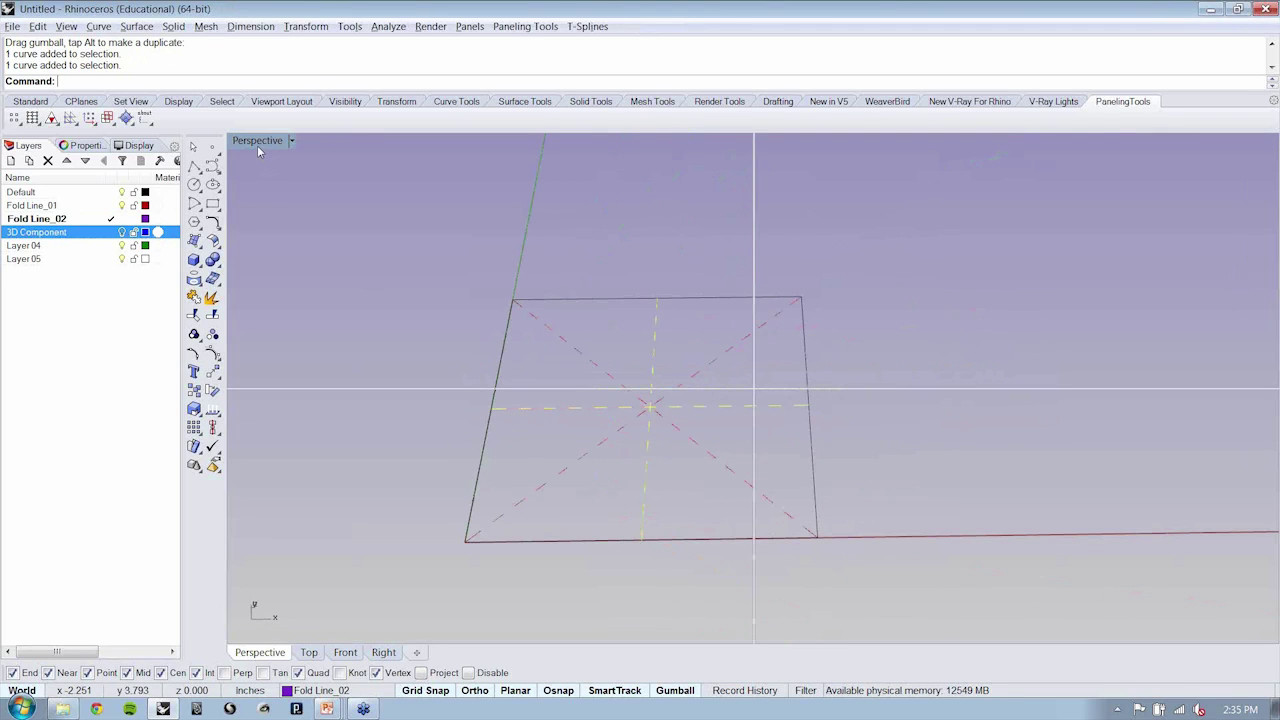
{"action": "double_click", "coordinate": [257, 141]}
{"action": "double_click", "coordinate": [243, 140]}
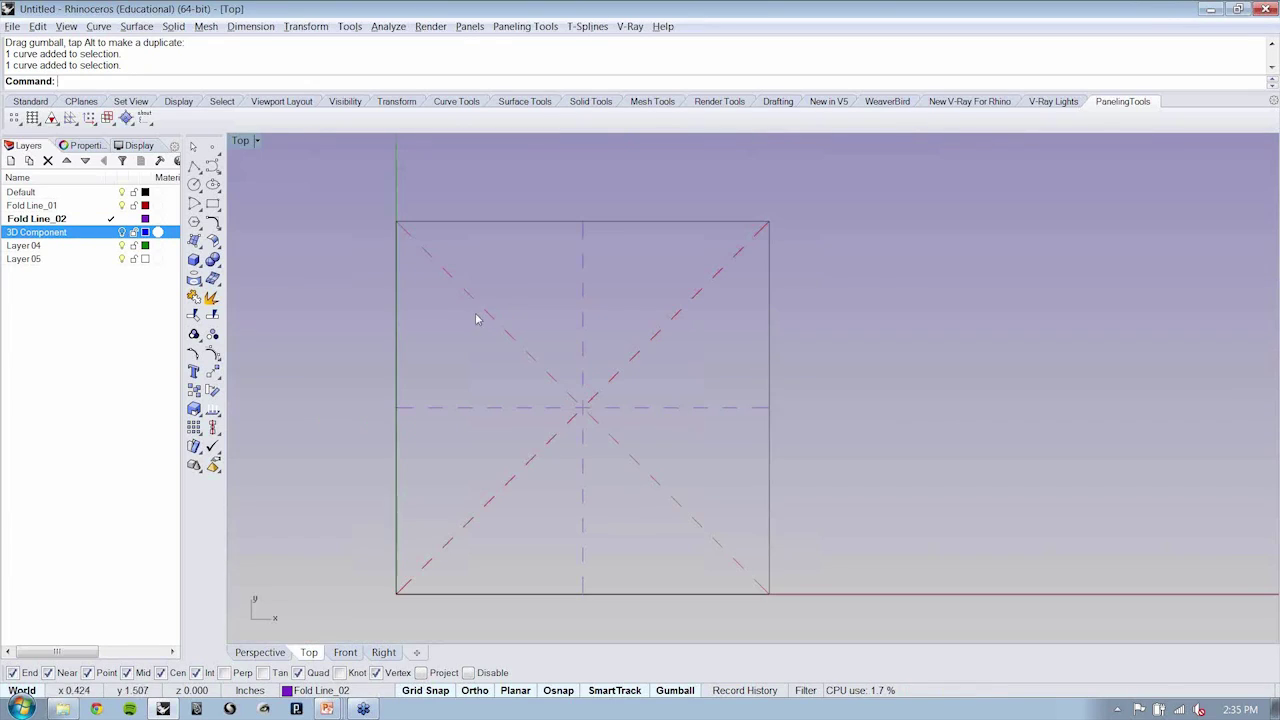
{"action": "left_click", "coordinate": [674, 410]}
{"action": "left_click", "coordinate": [583, 297], "text": "shift"}
{"action": "left_click", "coordinate": [629, 274]}
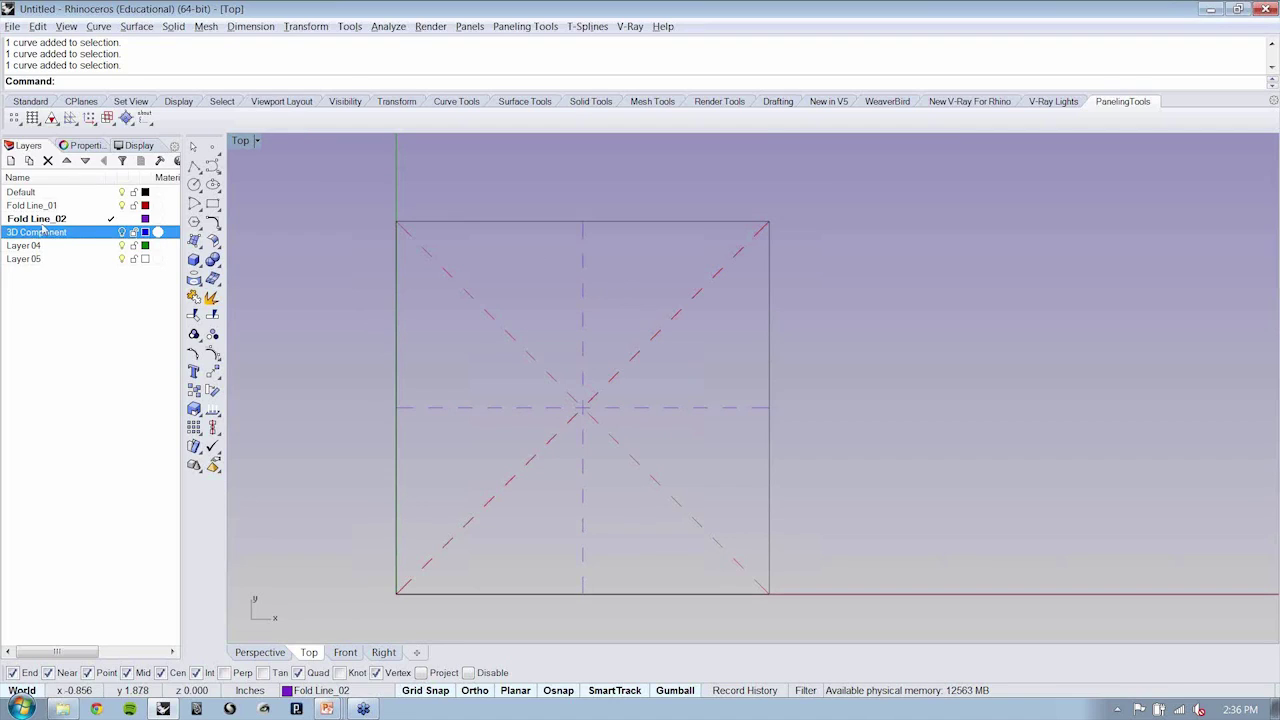
Rename the Fold Line_02 layer as Mountains
{"action": "left_click", "coordinate": [42, 221]}
{"action": "left_click", "coordinate": [42, 221]}
{"action": "type", "text": "Mountain"}
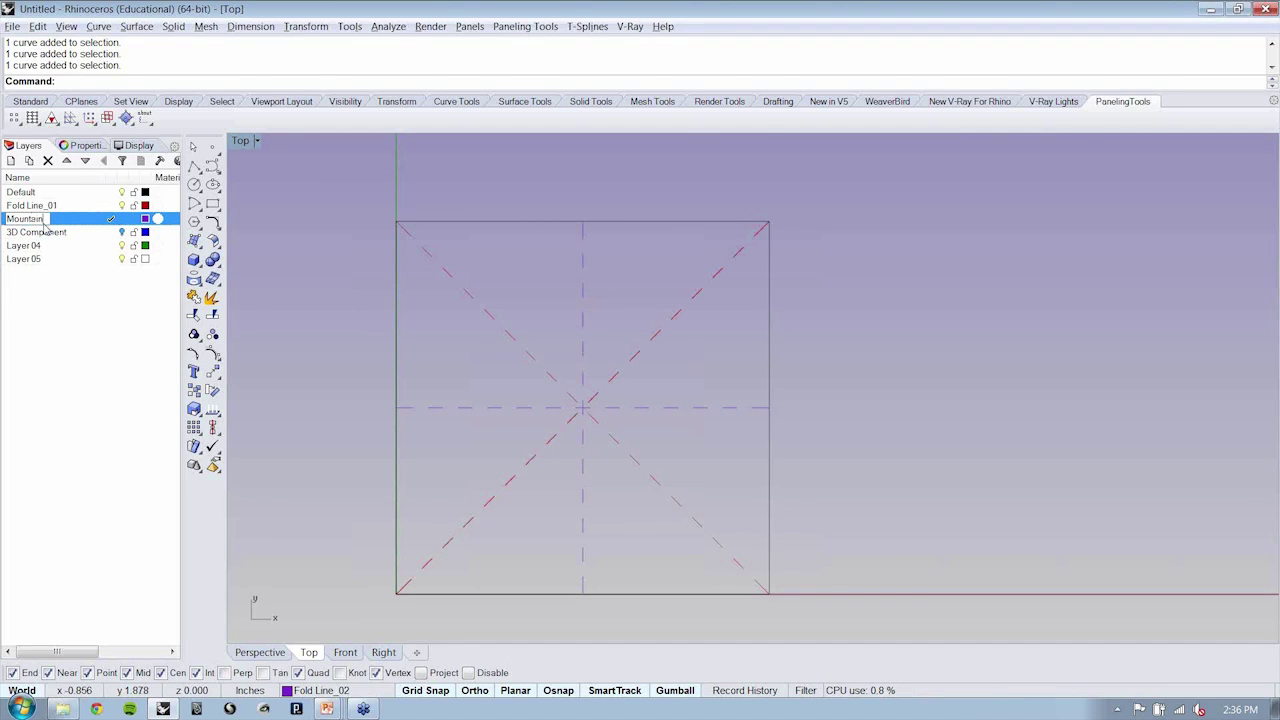
{"action": "type", "text": "s"}
{"action": "key", "text": "Return"}
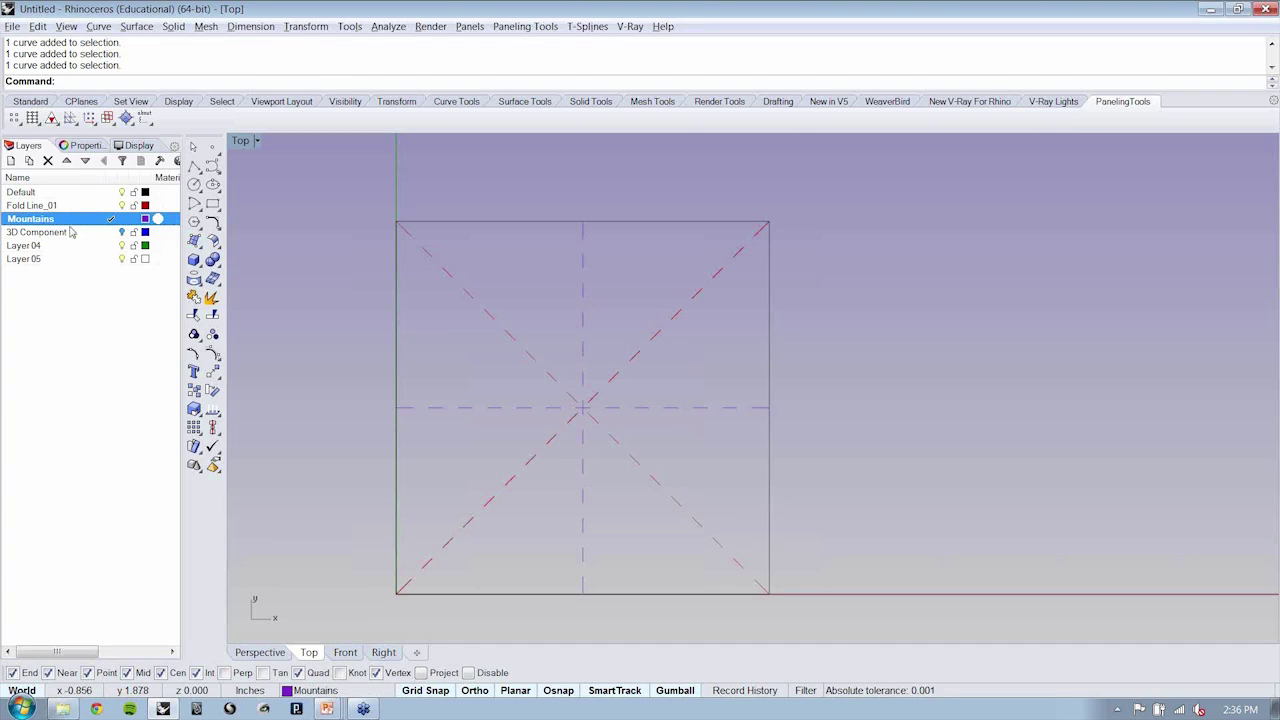
Rename the Fold Line_01 layer as Valleys
{"action": "left_click", "coordinate": [44, 210]}
{"action": "left_click", "coordinate": [44, 208]}
{"action": "type", "text": "Vallye"}
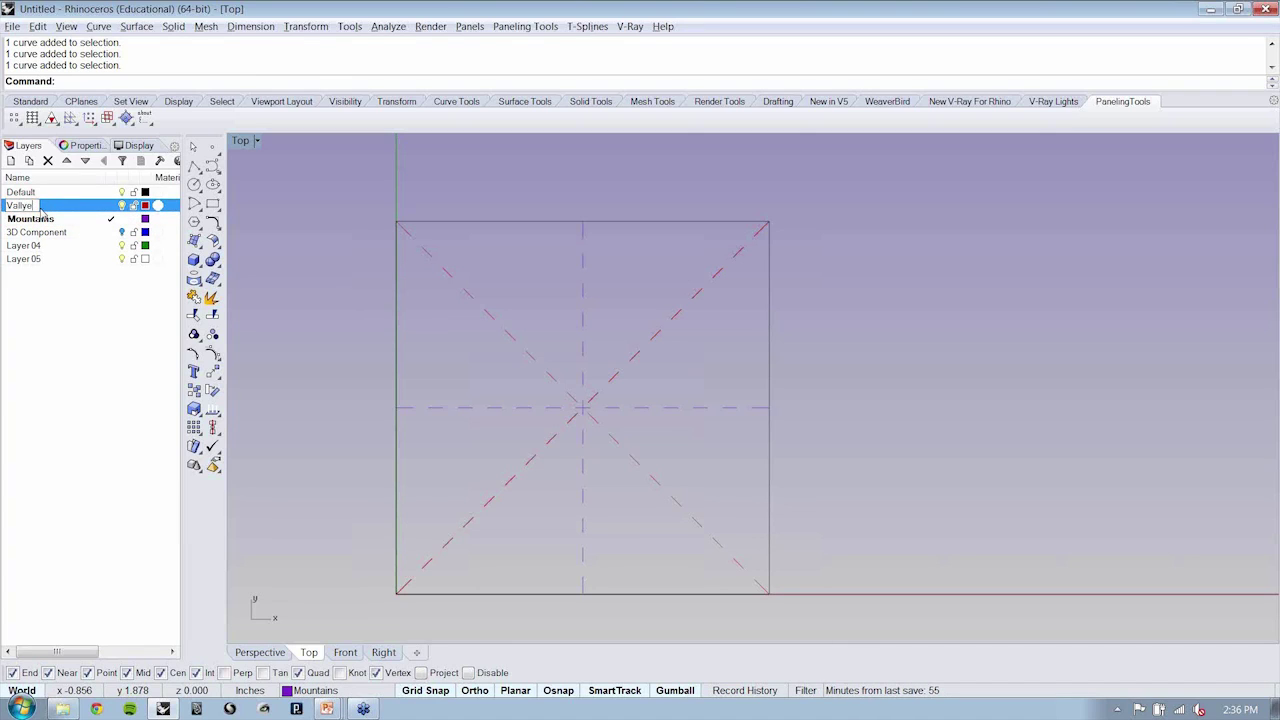
{"action": "key", "text": "BackSpace"}
{"action": "key", "text": "BackSpace"}
{"action": "type", "text": "eys"}
{"action": "key", "text": "Return"}
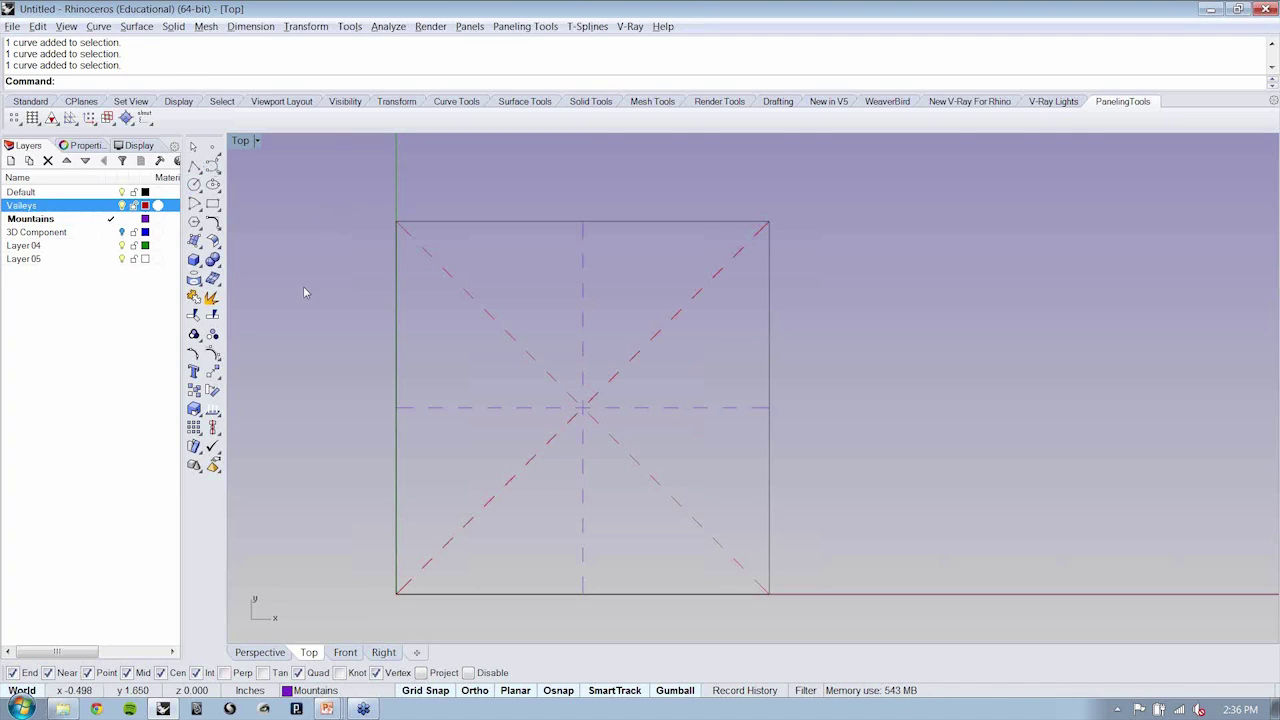
Show the 3D Component layer again and make it the current layer
{"action": "left_click", "coordinate": [124, 237]}
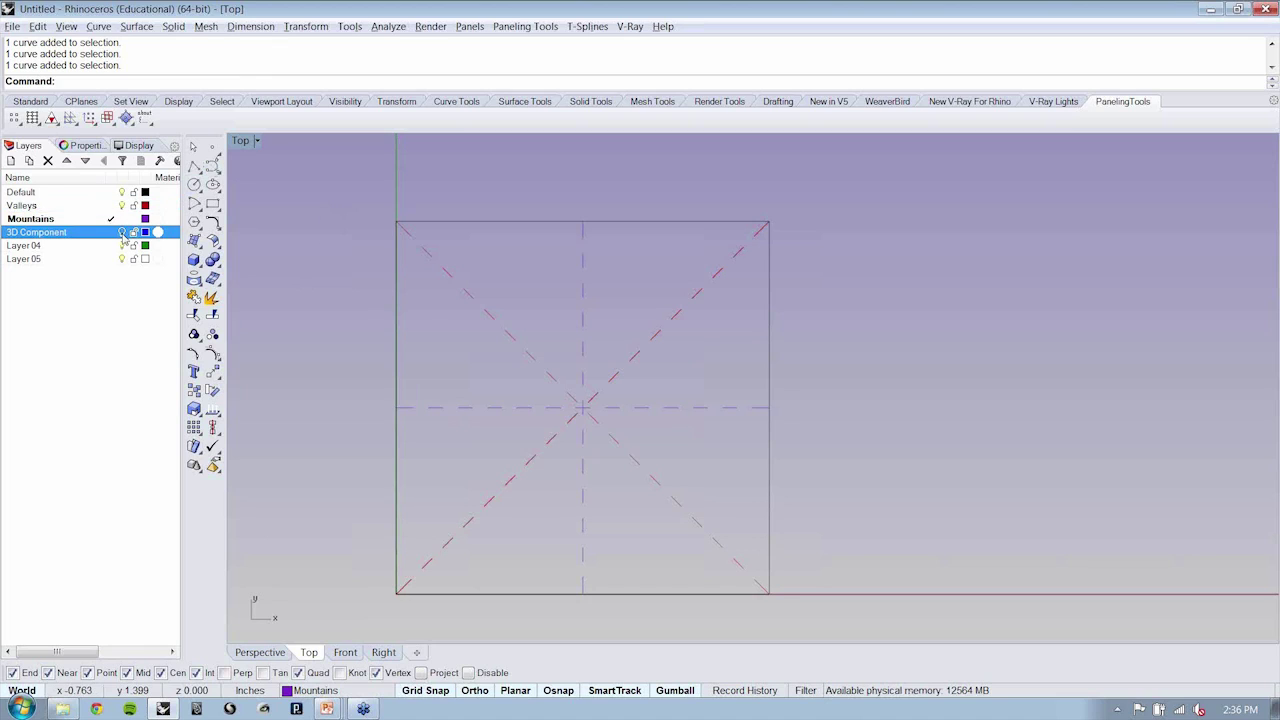
{"action": "left_click", "coordinate": [122, 233]}
{"action": "left_click", "coordinate": [111, 232]}
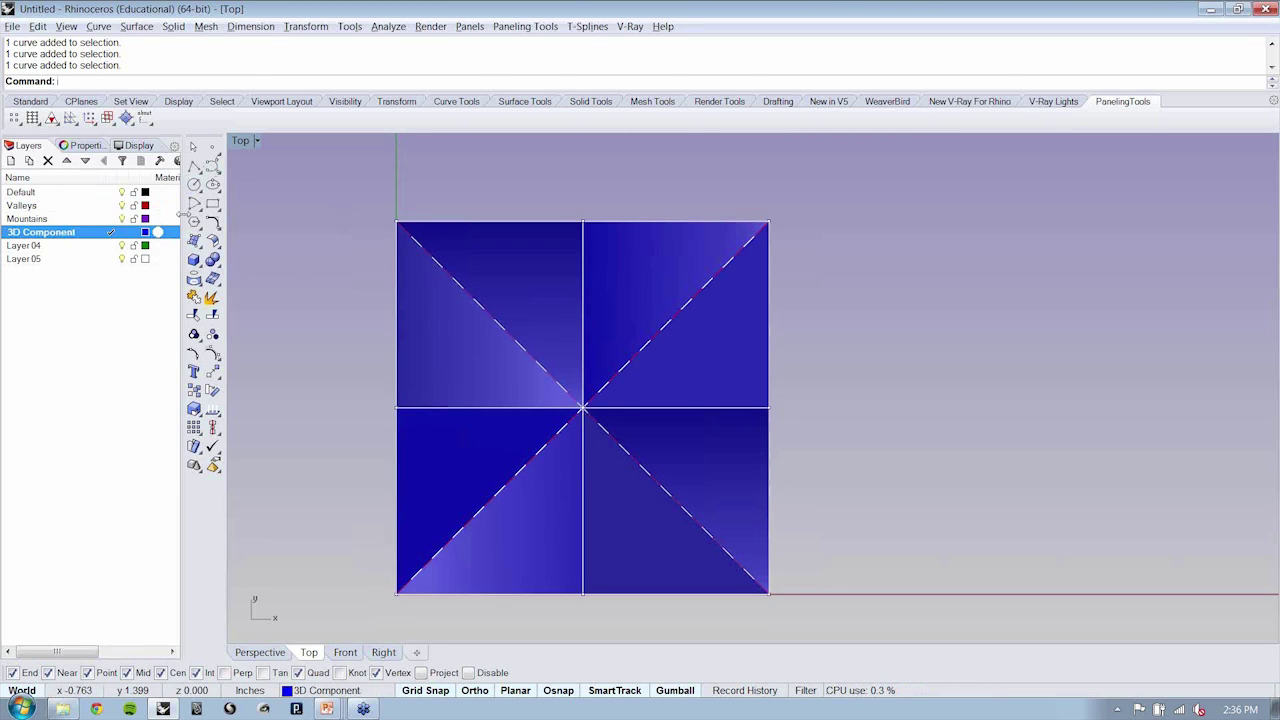
In the maximized Perspective view, raise the mesh points at the four edge-midpoint peaks higher to deepen the folds
{"action": "double_click", "coordinate": [245, 144]}
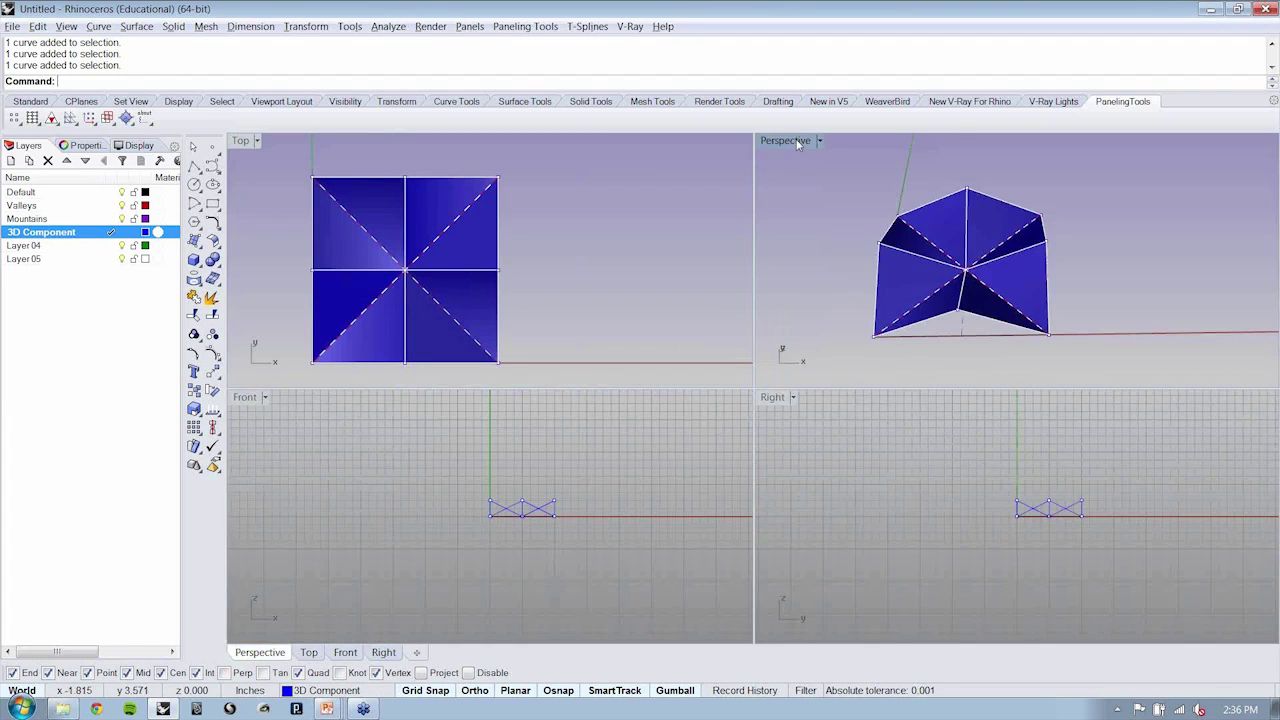
{"action": "double_click", "coordinate": [797, 144]}
{"action": "right_click_drag", "start_coordinate": [950, 380], "coordinate": [806, 346]}
{"action": "left_click_drag", "start_coordinate": [275, 209], "coordinate": [1052, 308]}
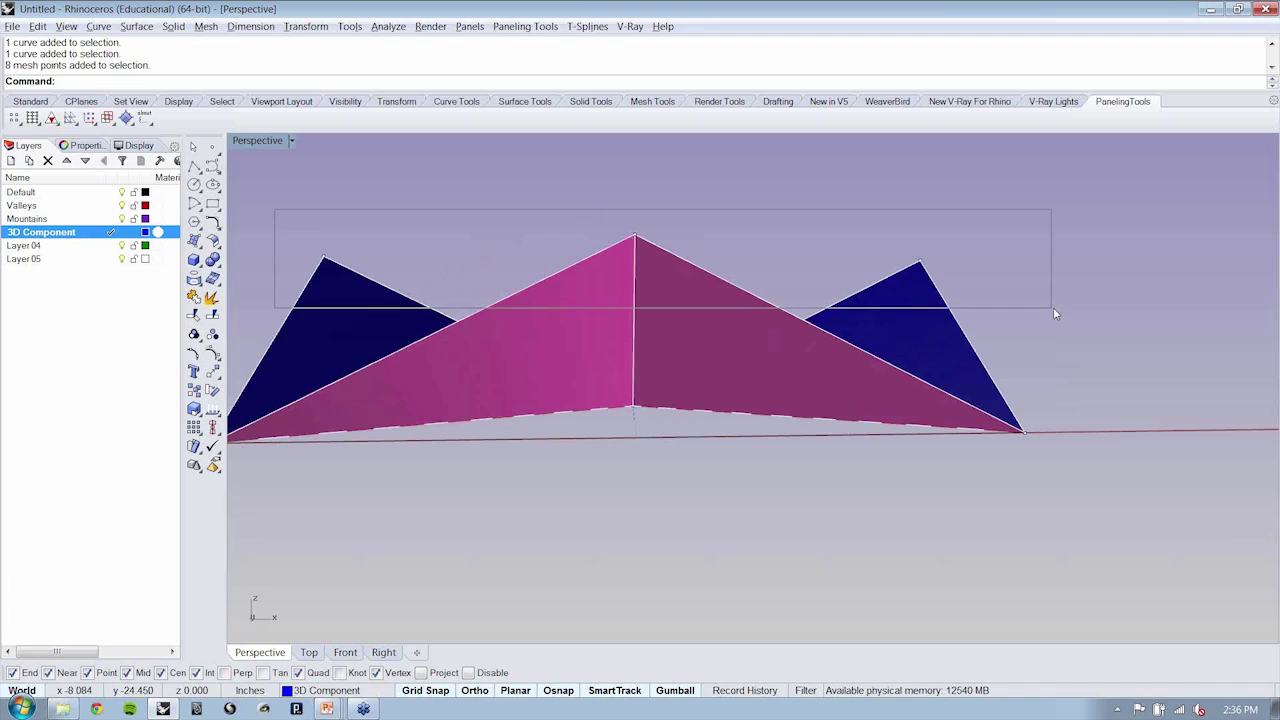
{"action": "right_click_drag", "start_coordinate": [1053, 307], "coordinate": [800, 260]}
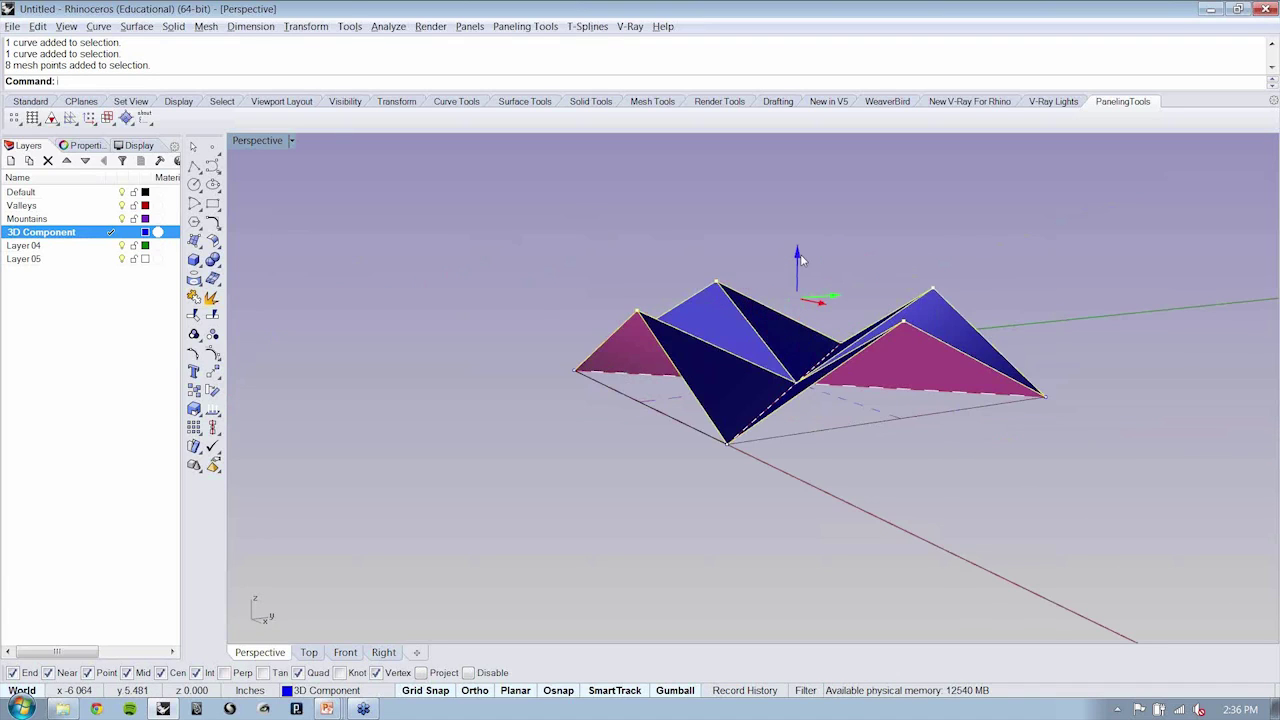
{"action": "left_click_drag", "start_coordinate": [802, 260], "coordinate": [802, 199]}
{"action": "right_click_drag", "start_coordinate": [802, 199], "coordinate": [690, 330]}
{"action": "mouse_move", "coordinate": [790, 171]}
{"action": "left_mouse_down"}
{"action": "mouse_move", "coordinate": [790, 340]}
{"action": "mouse_move", "coordinate": [786, 170]}
{"action": "left_mouse_up"}
{"action": "right_click_drag", "start_coordinate": [786, 170], "coordinate": [773, 445]}
{"action": "key", "text": "Escape"}
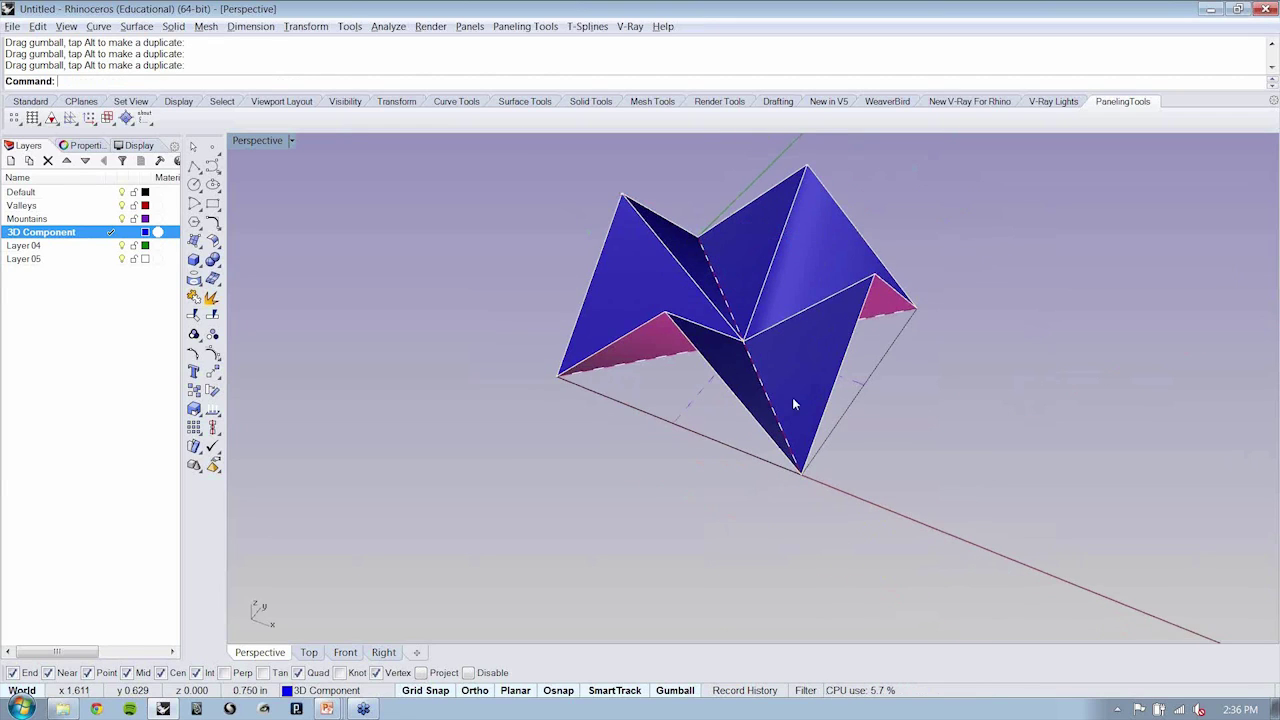
Move the folded mesh 3 in along the X axis, clear of the flat fold pattern
{"action": "left_click", "coordinate": [792, 397]}
{"action": "scroll", "coordinate": [792, 397], "scroll_direction": "down", "scroll_amount": 4}
{"action": "right_click_drag", "start_coordinate": [863, 446], "coordinate": [960, 440]}
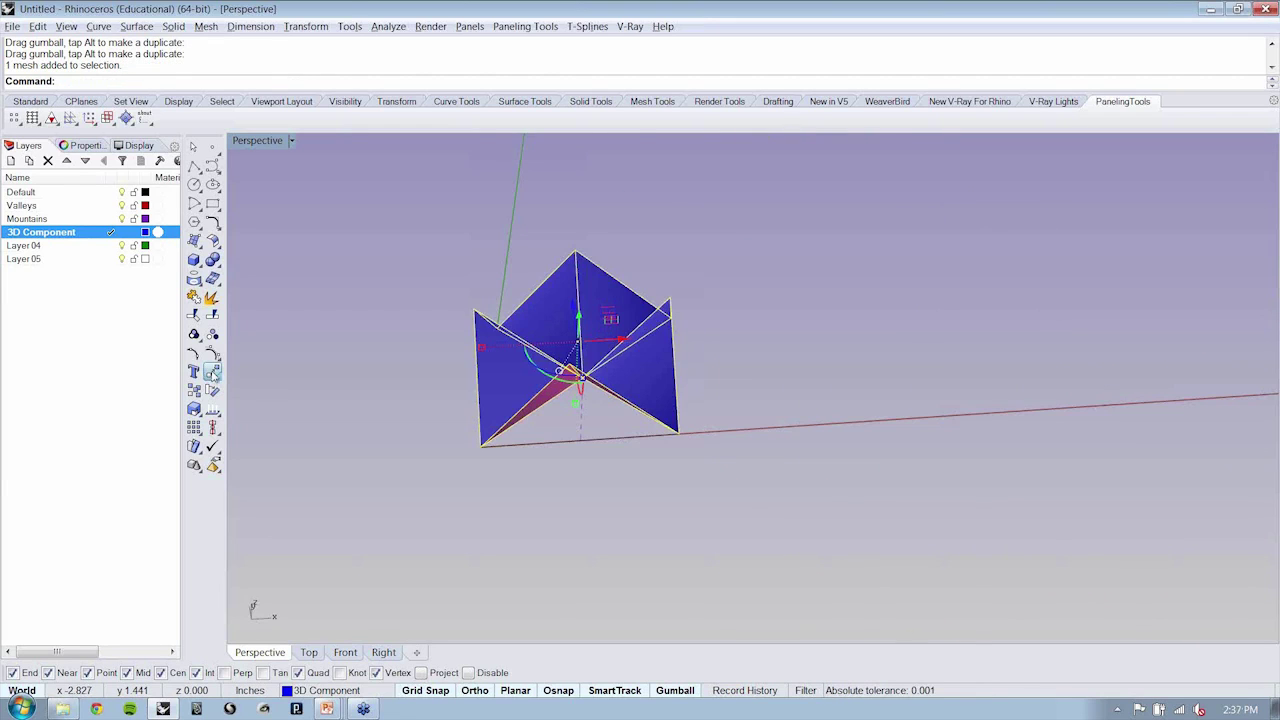
{"action": "left_click", "coordinate": [213, 372]}
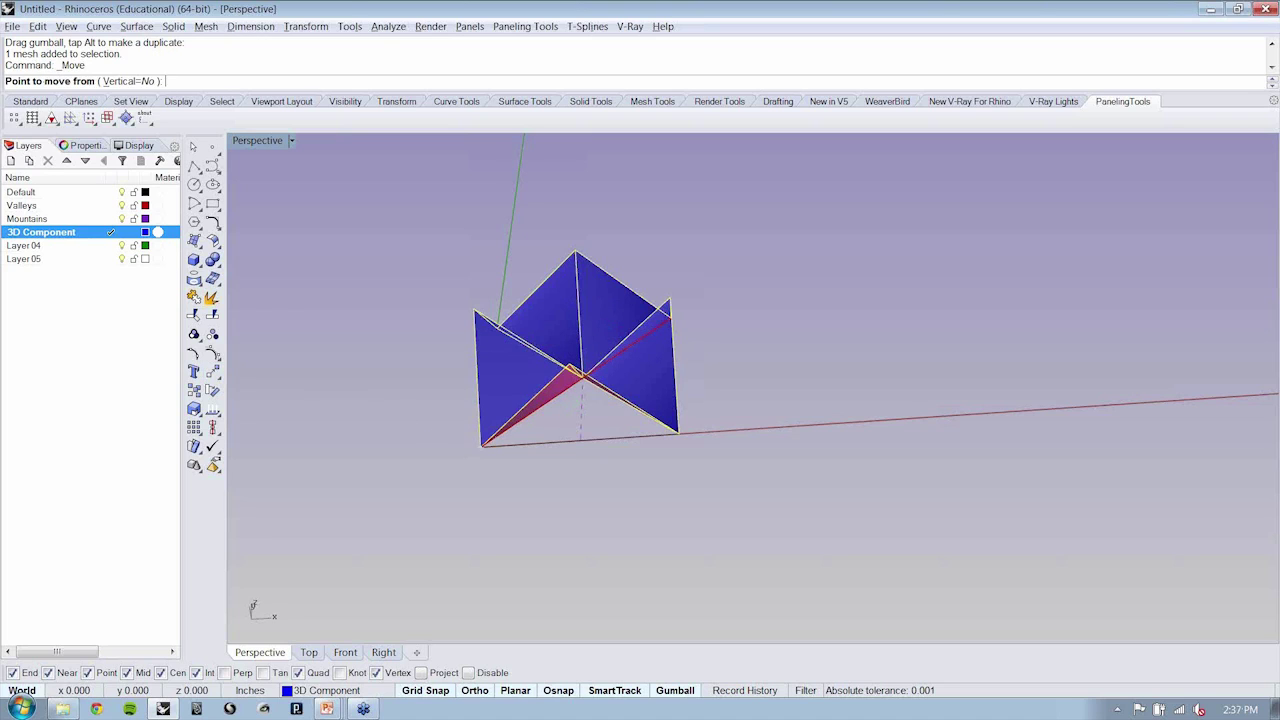
{"action": "left_click", "coordinate": [482, 445]}
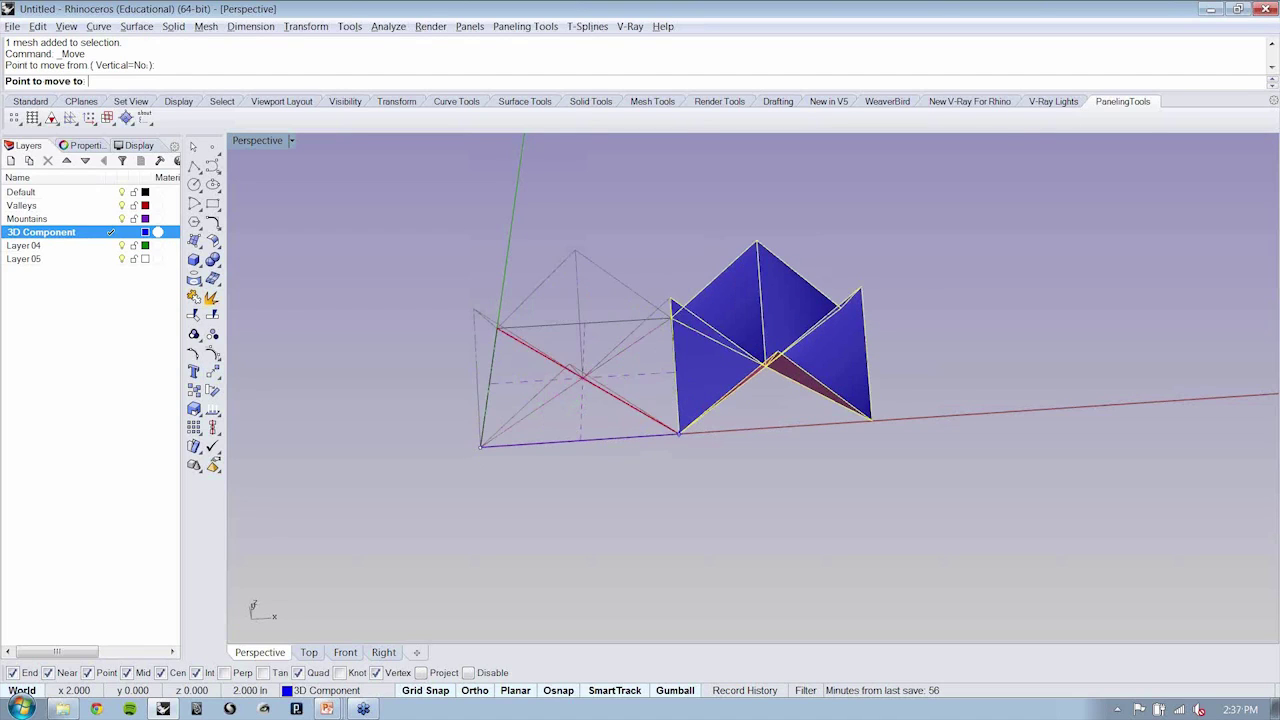
{"action": "left_click", "coordinate": [677, 433]}
{"action": "key", "text": "Return"}
{"action": "left_click", "coordinate": [580, 441]}
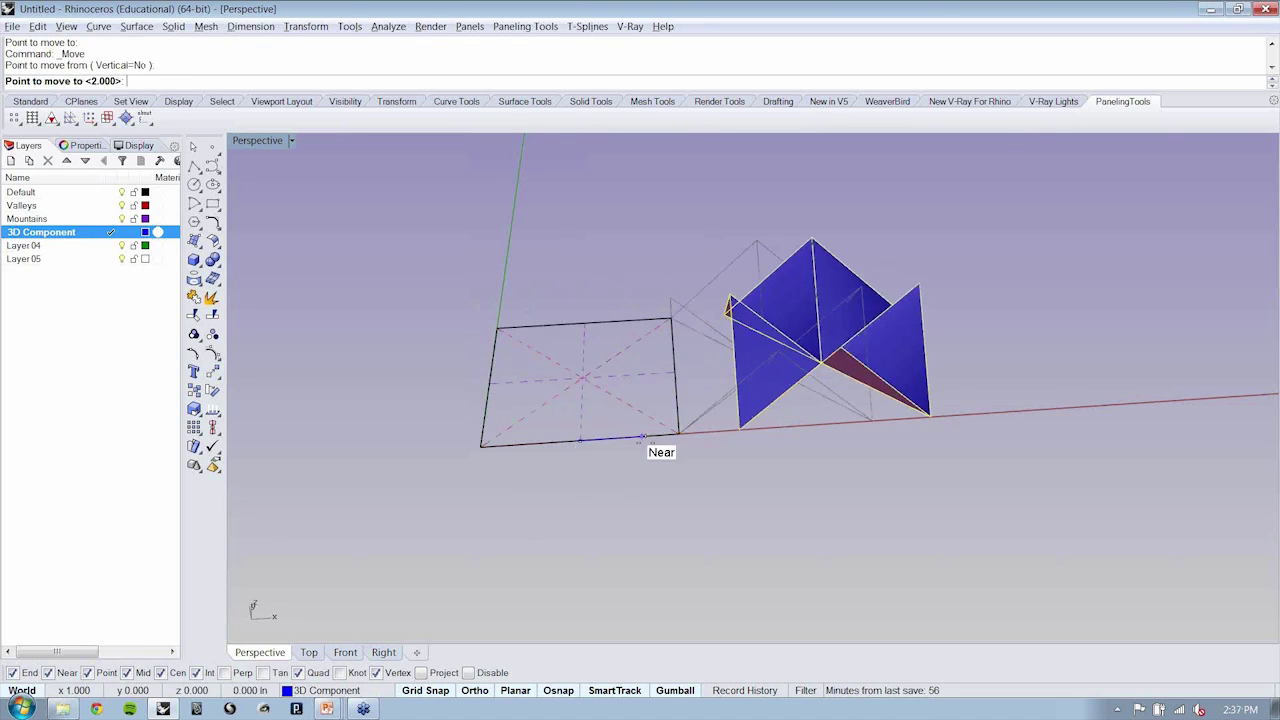
{"action": "left_click", "coordinate": [677, 434]}
Copy the square border from the flat pattern to the matching base corner of the folded mesh
{"action": "right_click_drag", "start_coordinate": [731, 489], "coordinate": [772, 474]}
{"action": "left_click", "coordinate": [566, 376]}
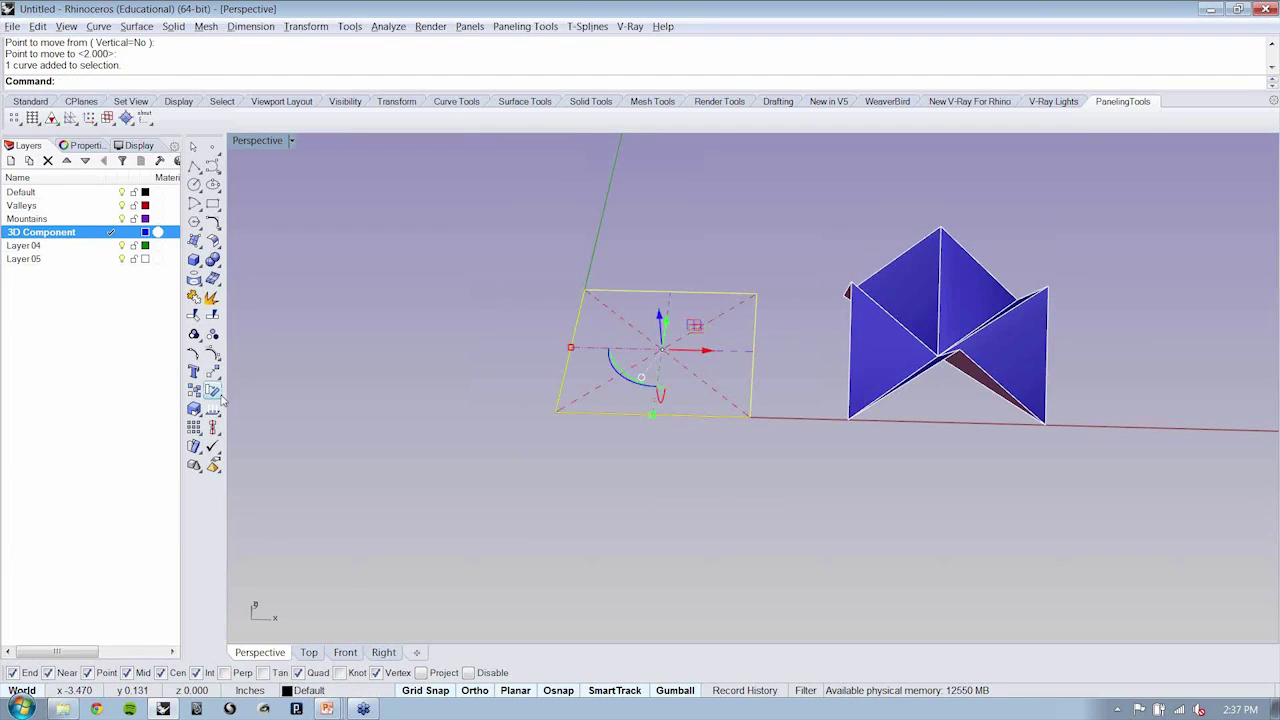
{"action": "left_click", "coordinate": [194, 390]}
{"action": "left_click", "coordinate": [557, 413]}
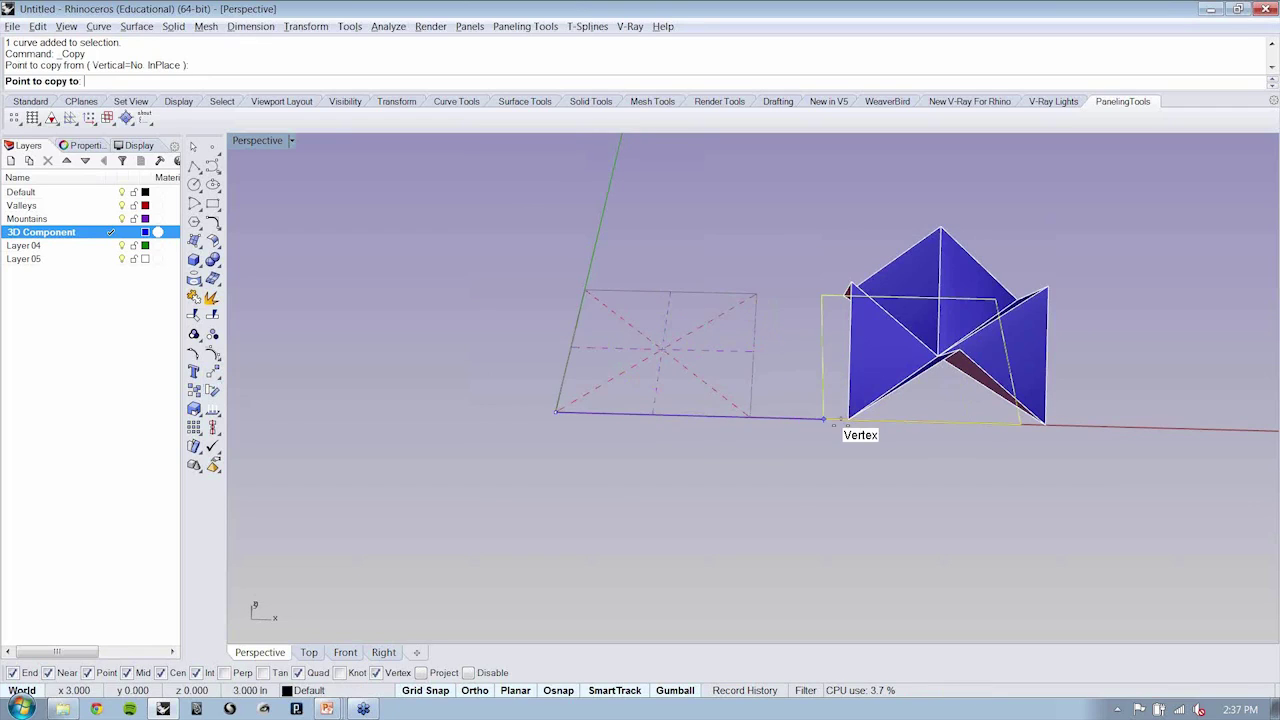
{"action": "left_click", "coordinate": [834, 422]}
{"action": "key", "text": "Return"}
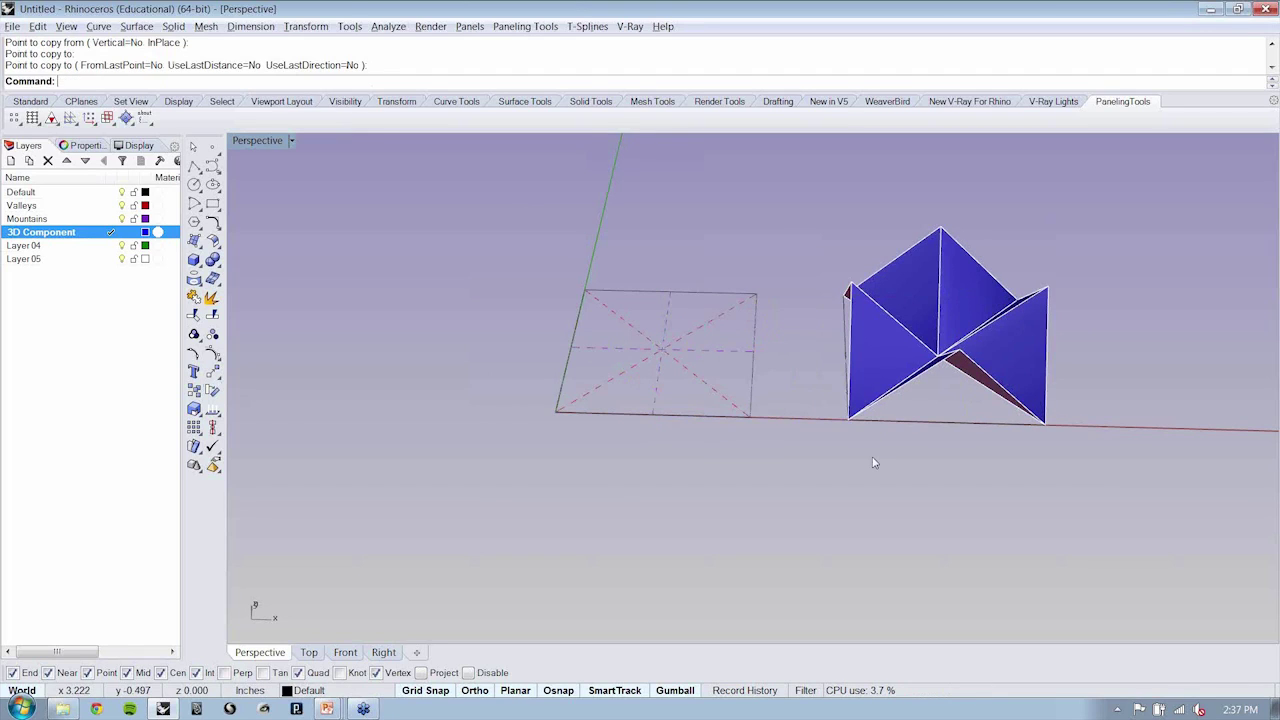
Rename the Default layer as Design Border and sort the layer list alphabetically by name
{"action": "right_click_drag", "start_coordinate": [873, 462], "coordinate": [380, 330]}
{"action": "scroll", "coordinate": [840, 423], "scroll_direction": "up", "scroll_amount": 3}
{"action": "left_click", "coordinate": [852, 426]}
{"action": "left_click", "coordinate": [20, 192]}
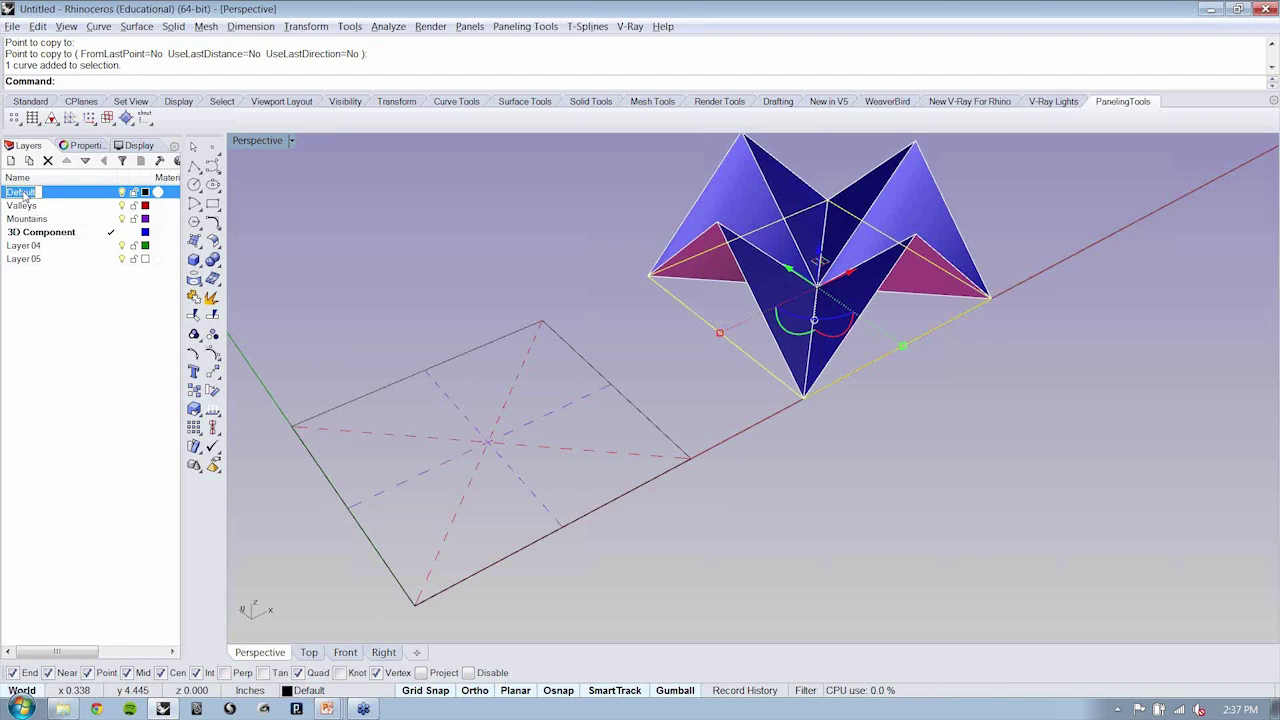
{"action": "type", "text": "Design B"}
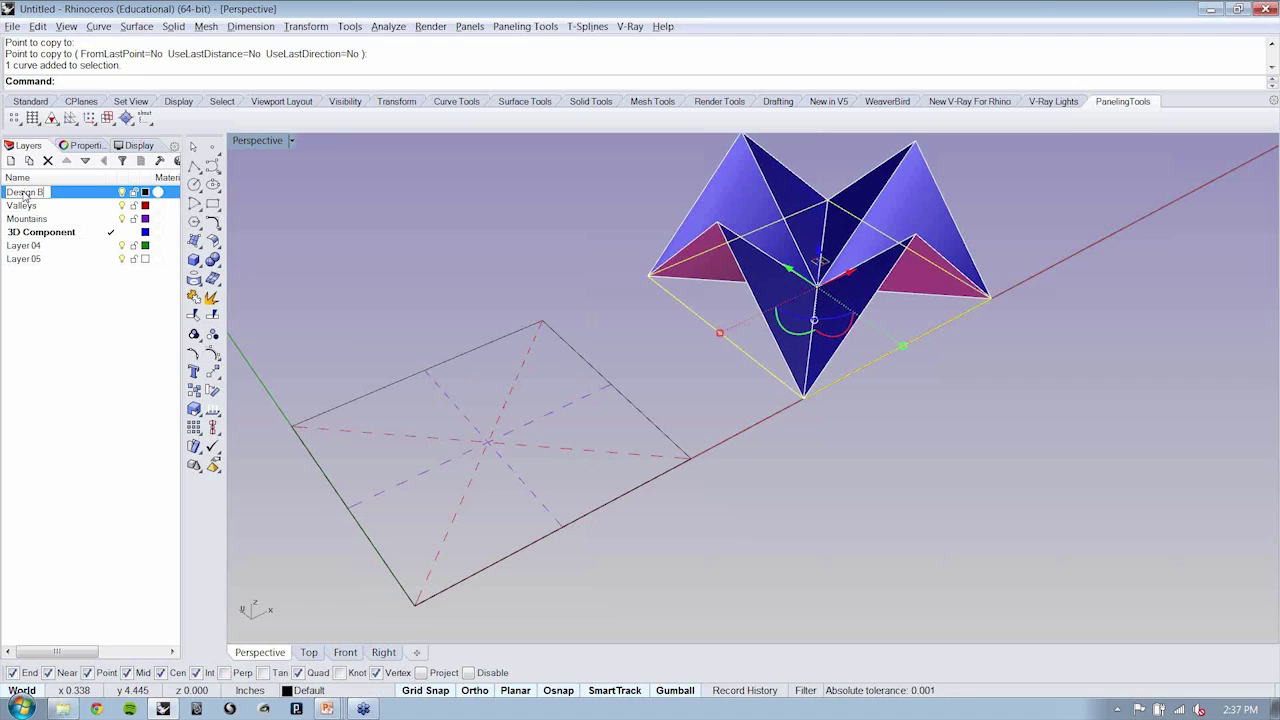
{"action": "type", "text": "order"}
{"action": "key", "text": "Return"}
{"action": "left_click", "coordinate": [18, 177]}
{"action": "left_click", "coordinate": [18, 177]}
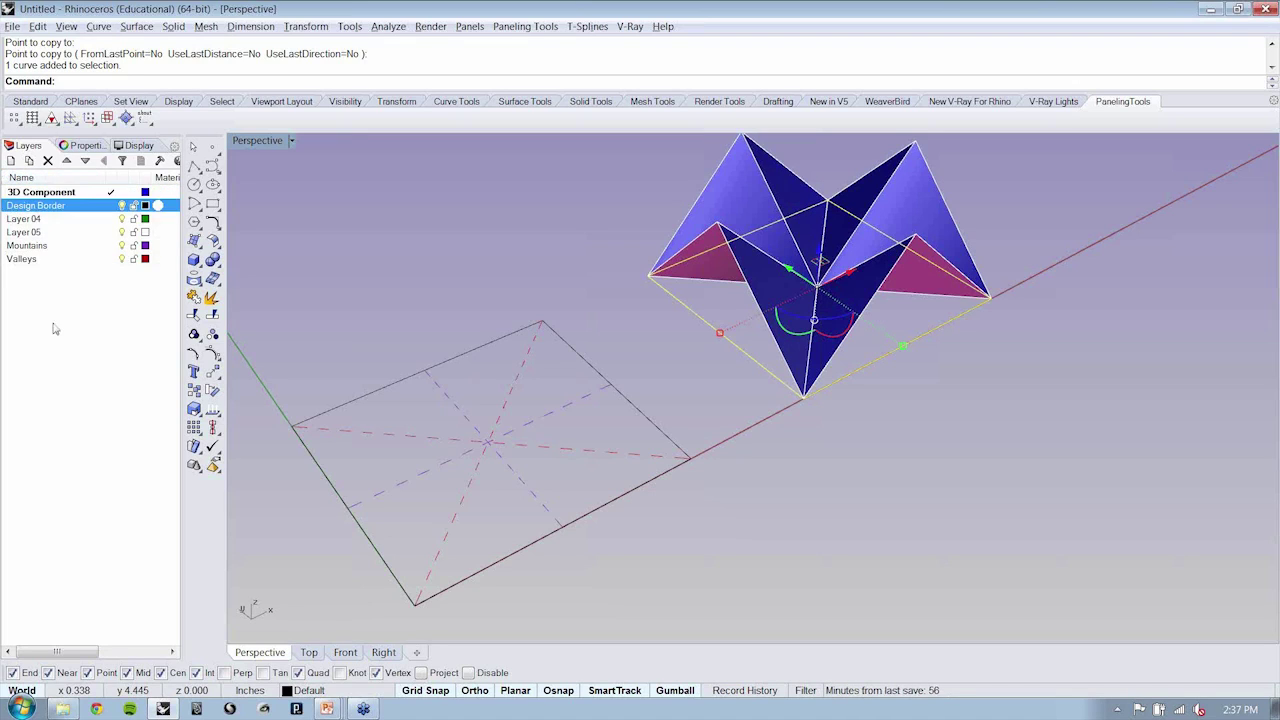
{"action": "left_click", "coordinate": [55, 328]}
{"action": "left_click", "coordinate": [557, 285]}
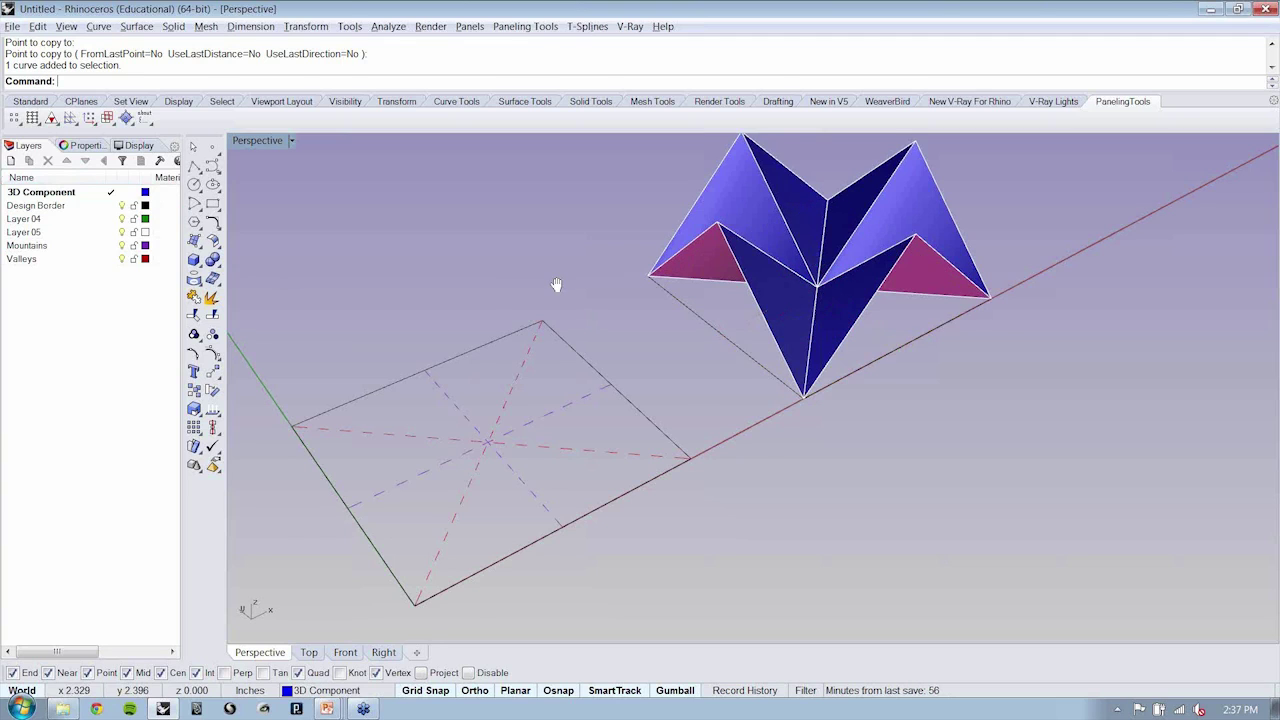
Examine the flat fold lines and the folded mesh beside them from several angles, comparing mountain and valley folds
{"action": "right_click_drag", "start_coordinate": [557, 285], "coordinate": [635, 441], "text": "shift"}
{"action": "scroll", "coordinate": [604, 462], "scroll_direction": "up", "scroll_amount": 5}
{"action": "left_click_drag", "start_coordinate": [655, 347], "coordinate": [548, 434]}
{"action": "right_click_drag", "start_coordinate": [548, 434], "coordinate": [870, 380]}
{"action": "scroll", "coordinate": [754, 453], "scroll_direction": "down", "scroll_amount": 4}
{"action": "left_click", "coordinate": [960, 303]}
{"action": "right_click_drag", "start_coordinate": [960, 303], "coordinate": [787, 276]}
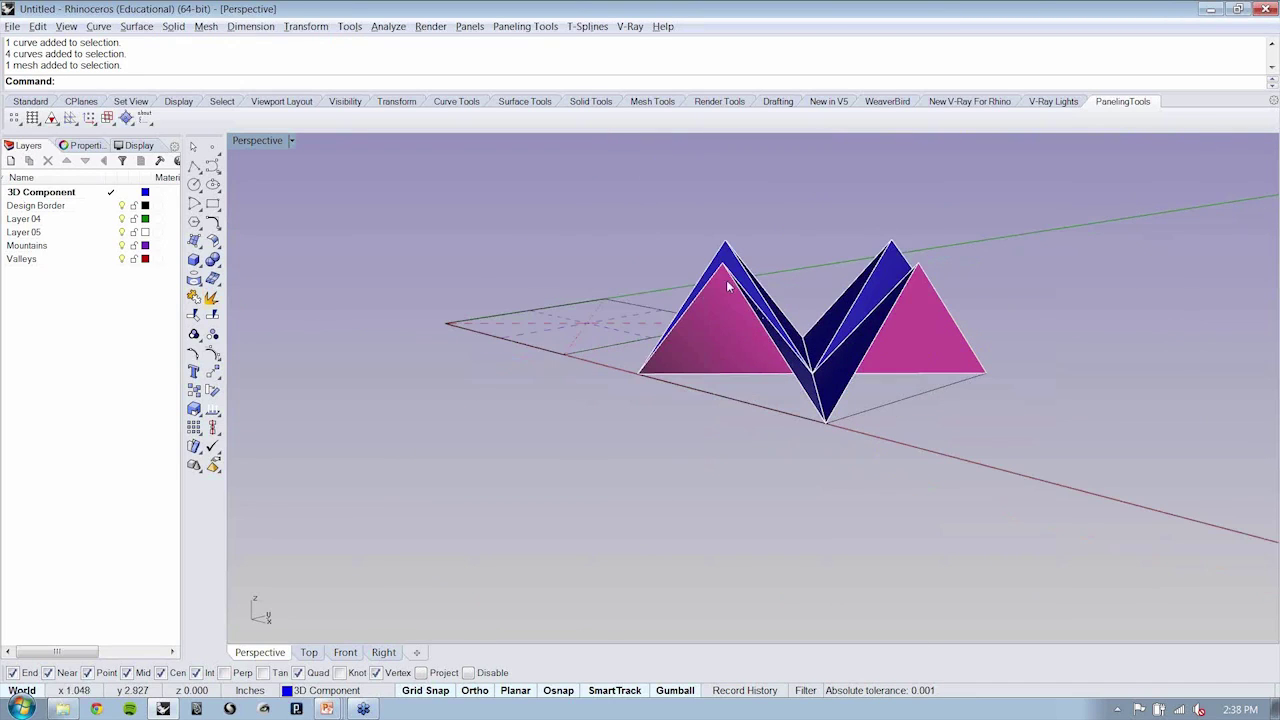
{"action": "right_click_drag", "start_coordinate": [541, 337], "coordinate": [558, 400]}
{"action": "left_click", "coordinate": [519, 279]}
{"action": "left_click", "coordinate": [527, 340]}
{"action": "left_click", "coordinate": [531, 340]}
{"action": "left_click", "coordinate": [663, 514]}
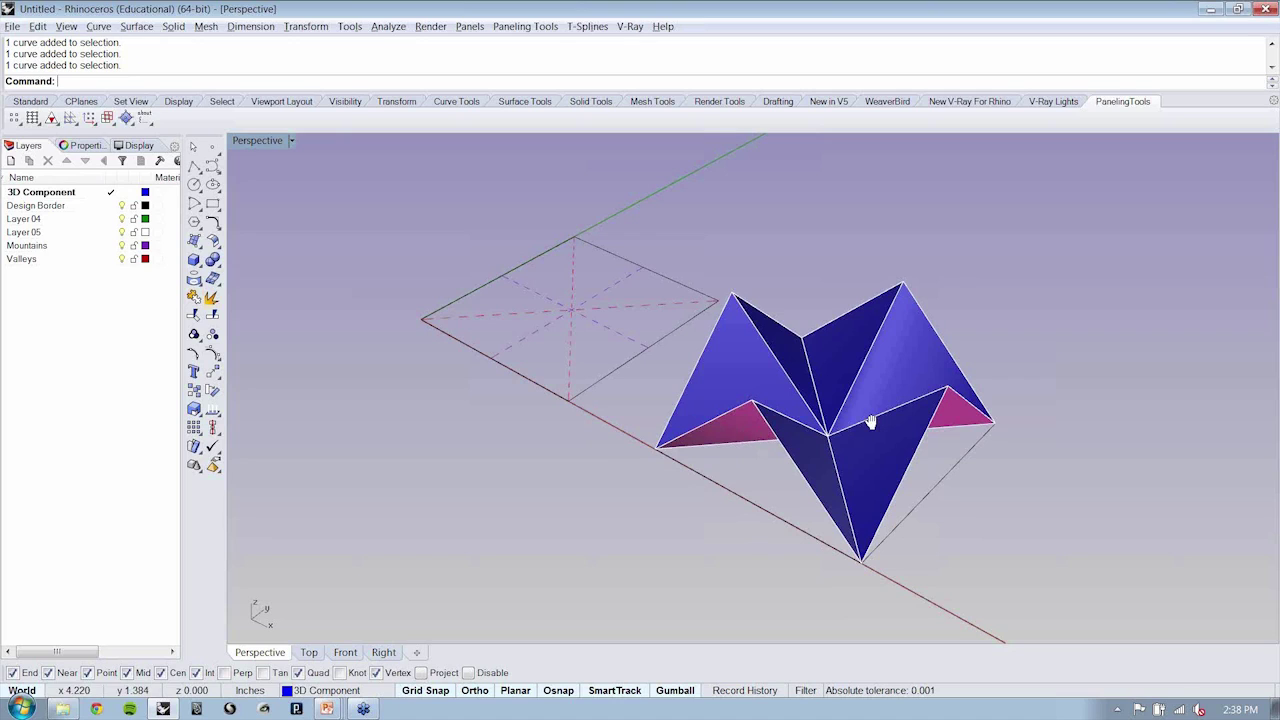
{"action": "right_click_drag", "start_coordinate": [871, 423], "coordinate": [811, 416], "text": "shift"}
{"action": "key", "text": "alt+Tab"}
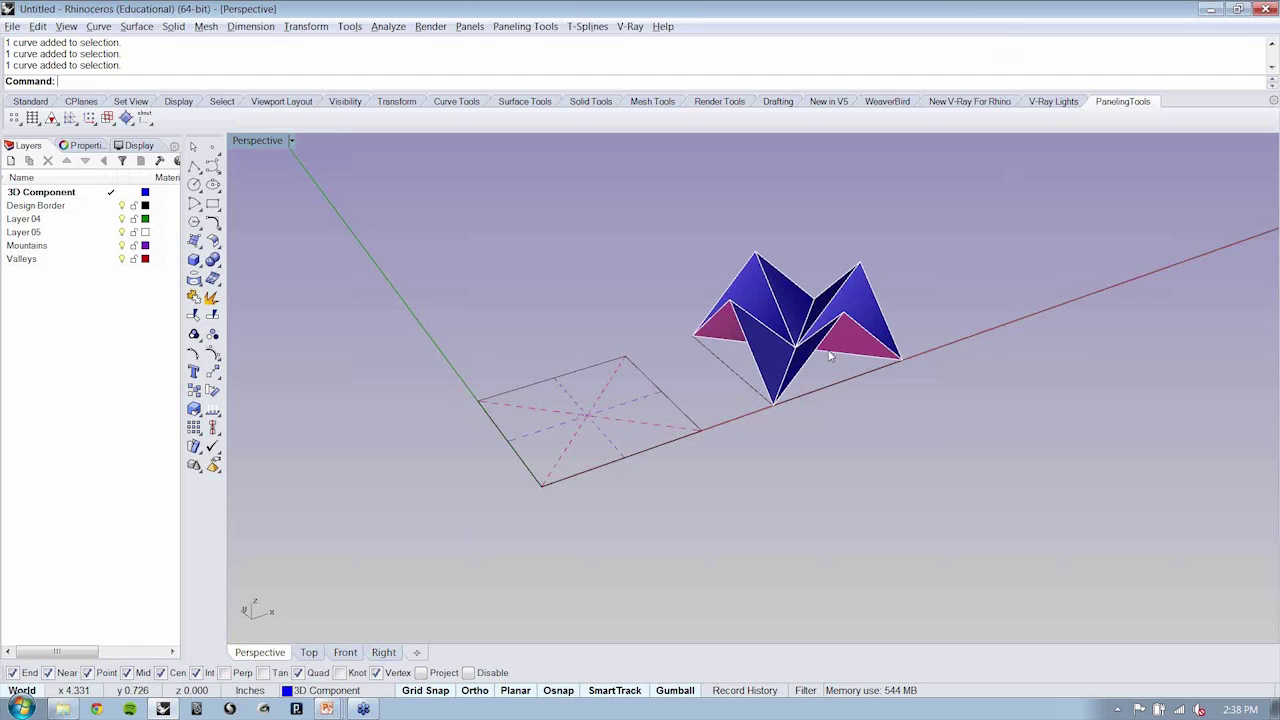
{"action": "right_click_drag", "start_coordinate": [829, 355], "coordinate": [876, 393], "text": "shift"}
{"action": "left_click", "coordinate": [880, 388]}
{"action": "right_click_drag", "start_coordinate": [885, 382], "coordinate": [1040, 494]}
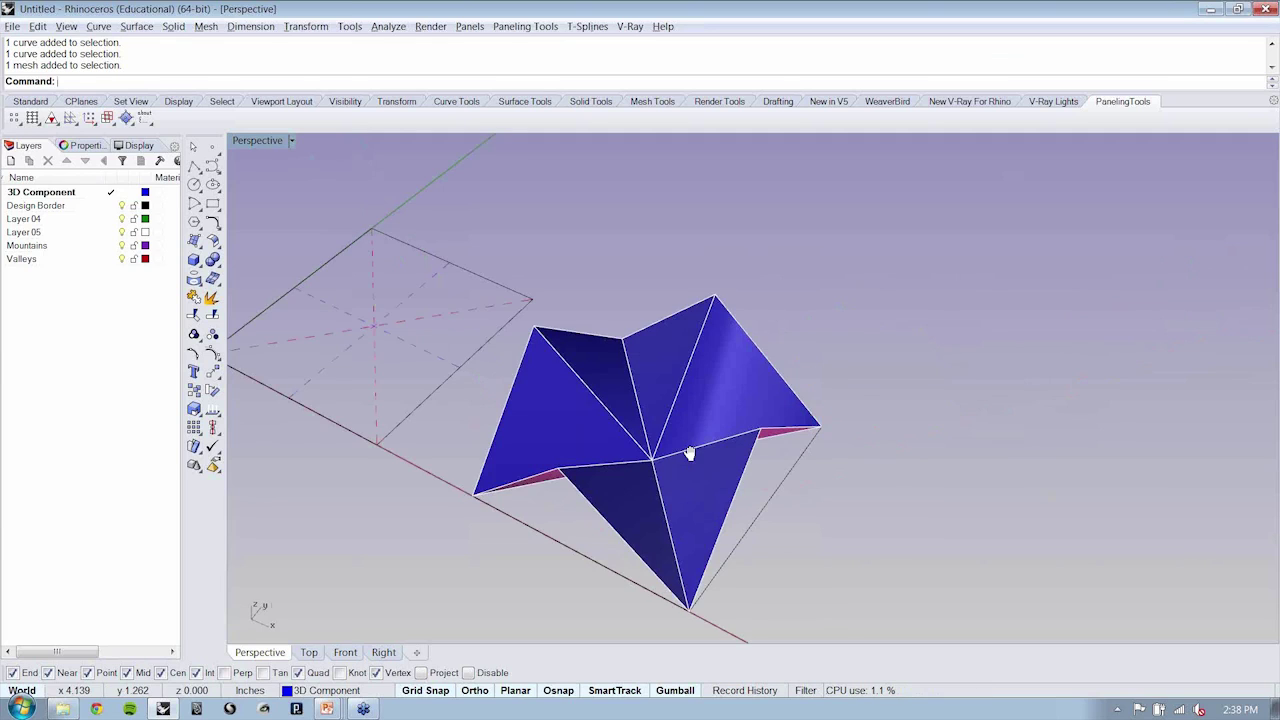
{"action": "right_click_drag", "start_coordinate": [689, 453], "coordinate": [866, 470], "text": "shift"}
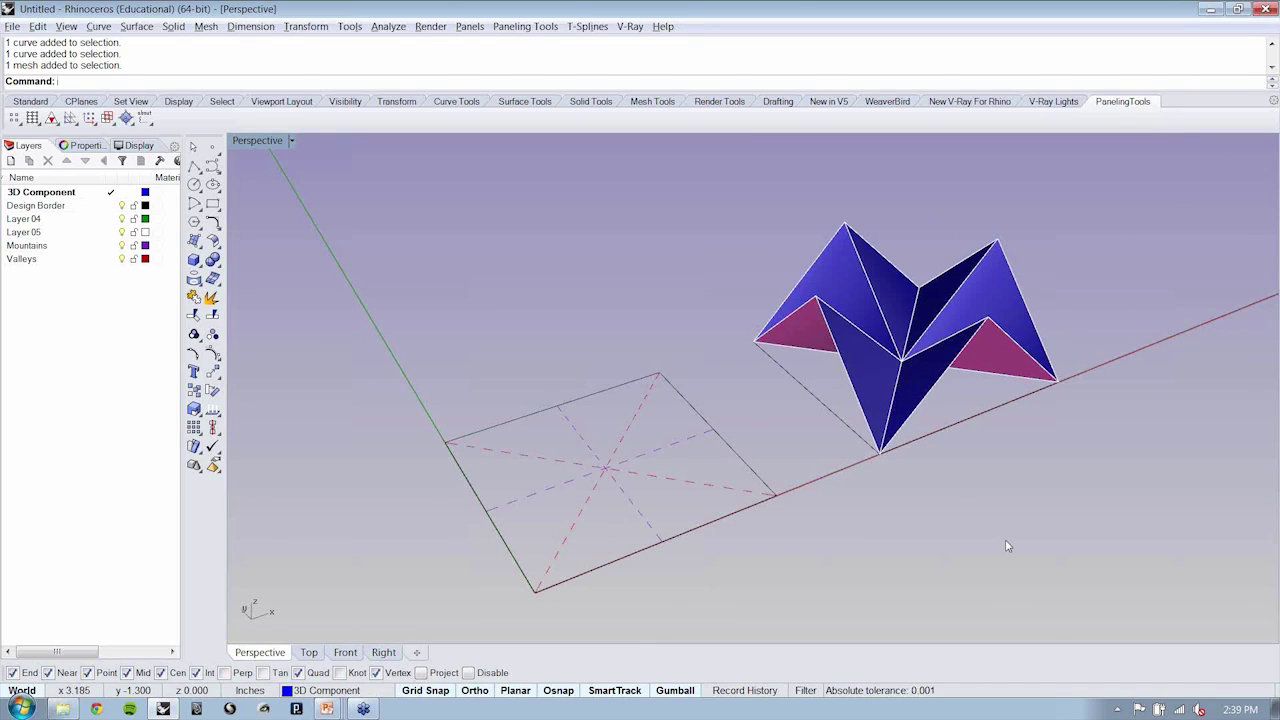
Turn on the folded mesh's control points and select the peak point nearest the flat fold pattern
{"action": "left_click", "coordinate": [895, 398]}
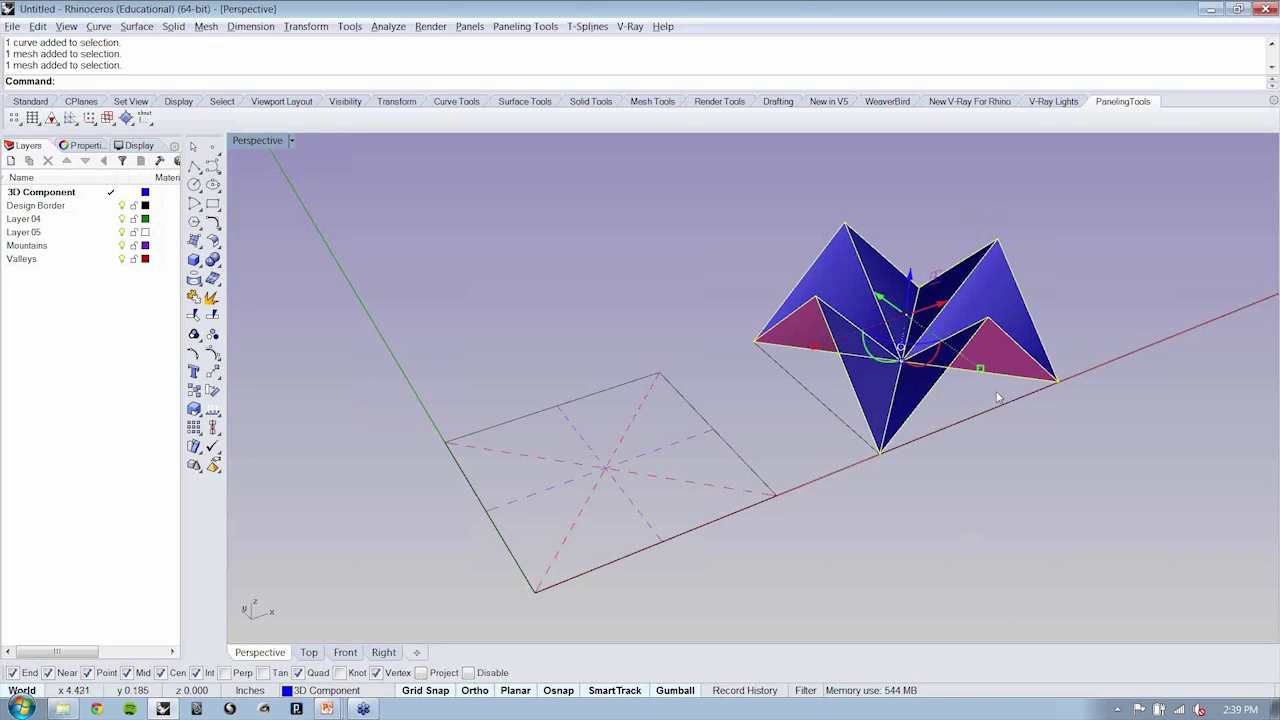
{"action": "left_click", "coordinate": [1000, 470]}
{"action": "left_click", "coordinate": [886, 398]}
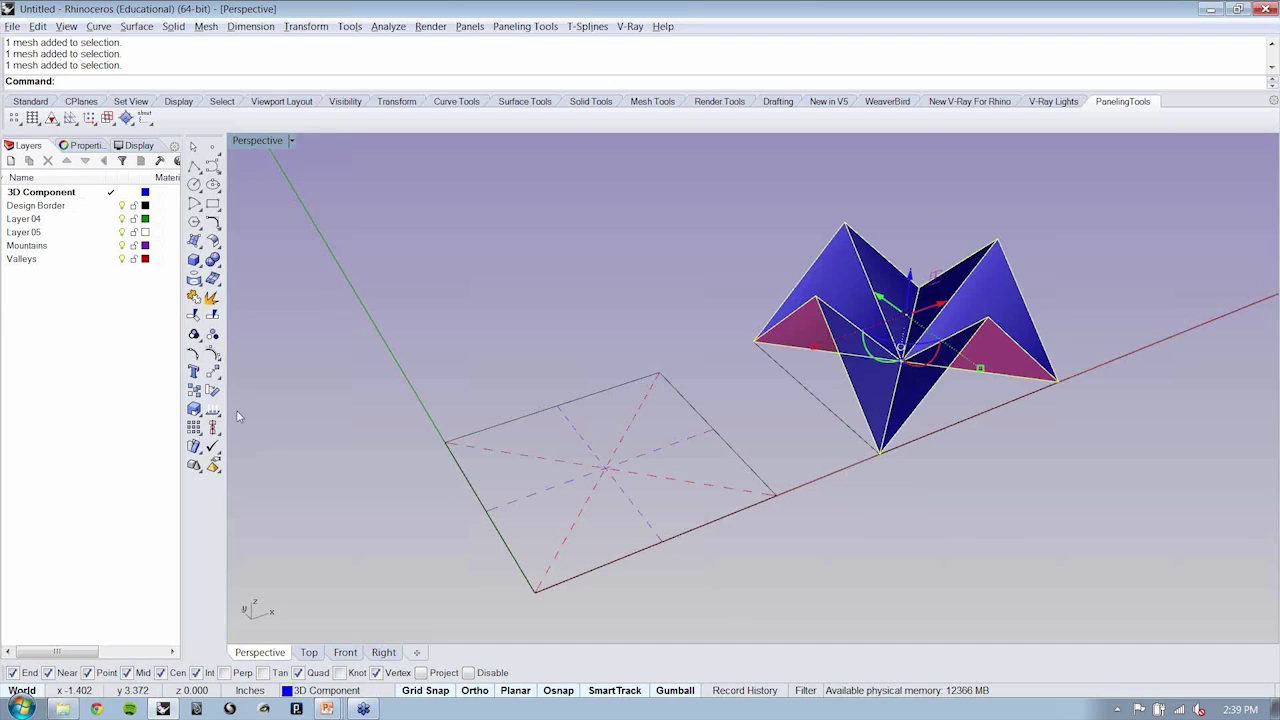
{"action": "left_click", "coordinate": [213, 356]}
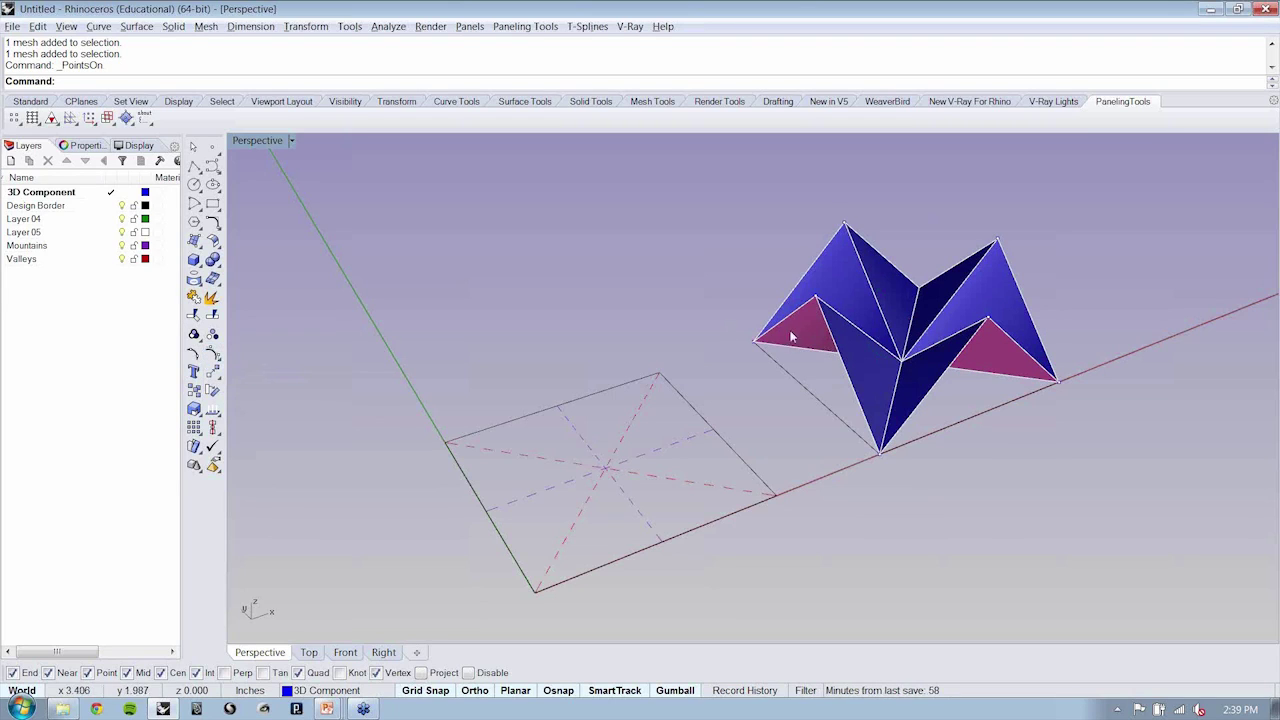
{"action": "left_click_drag", "start_coordinate": [757, 252], "coordinate": [828, 312]}
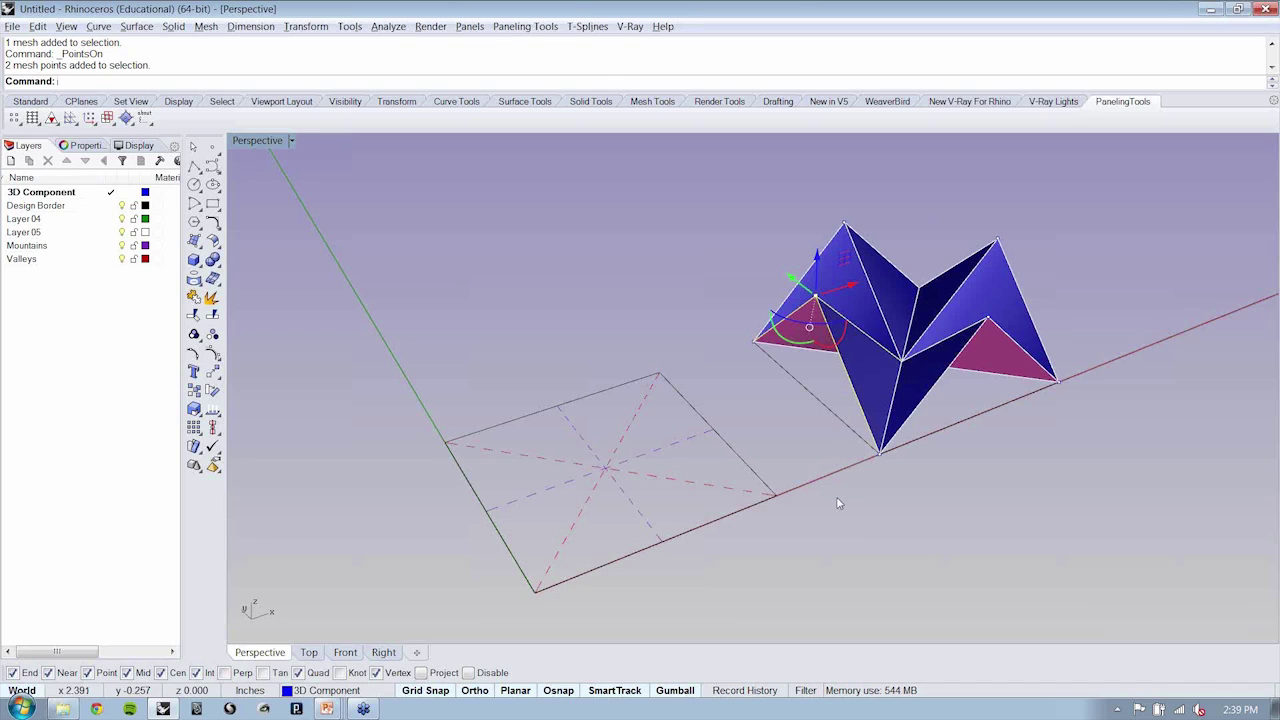
{"action": "left_click", "coordinate": [683, 691]}
{"action": "left_click", "coordinate": [681, 691]}
Try to lower the folded mesh's four peak points 2 in along the Z axis
{"action": "right_click_drag", "start_coordinate": [1046, 460], "coordinate": [975, 345]}
{"action": "left_click_drag", "start_coordinate": [812, 204], "coordinate": [1022, 262], "text": "shift"}
{"action": "left_click_drag", "start_coordinate": [885, 183], "coordinate": [893, 420]}
{"action": "mouse_move", "coordinate": [893, 420]}
{"action": "right_mouse_down"}
{"action": "mouse_move", "coordinate": [885, 438]}
{"action": "mouse_move", "coordinate": [910, 458]}
{"action": "mouse_move", "coordinate": [862, 362]}
{"action": "right_mouse_up"}
{"action": "key", "text": "ctrl+z"}
{"action": "key", "text": "ctrl+z"}
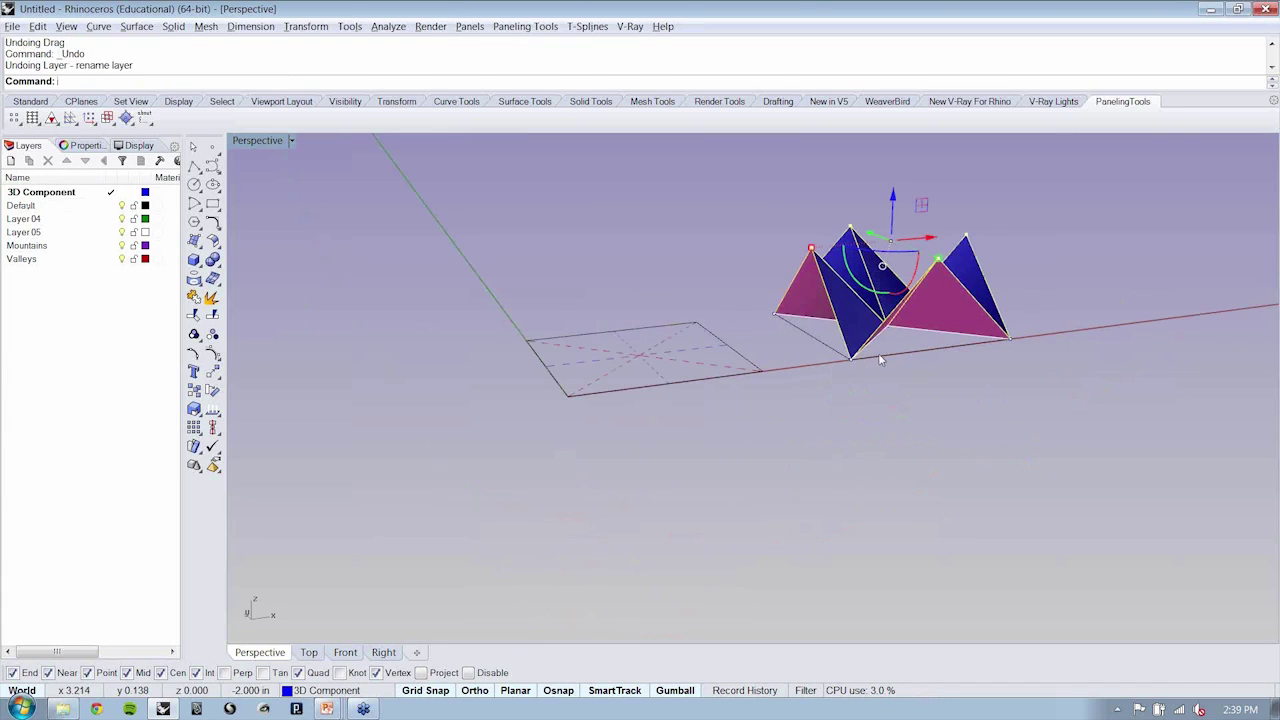
{"action": "right_click_drag", "start_coordinate": [880, 360], "coordinate": [796, 302]}
{"action": "key", "text": "Escape"}
{"action": "left_click", "coordinate": [832, 360]}
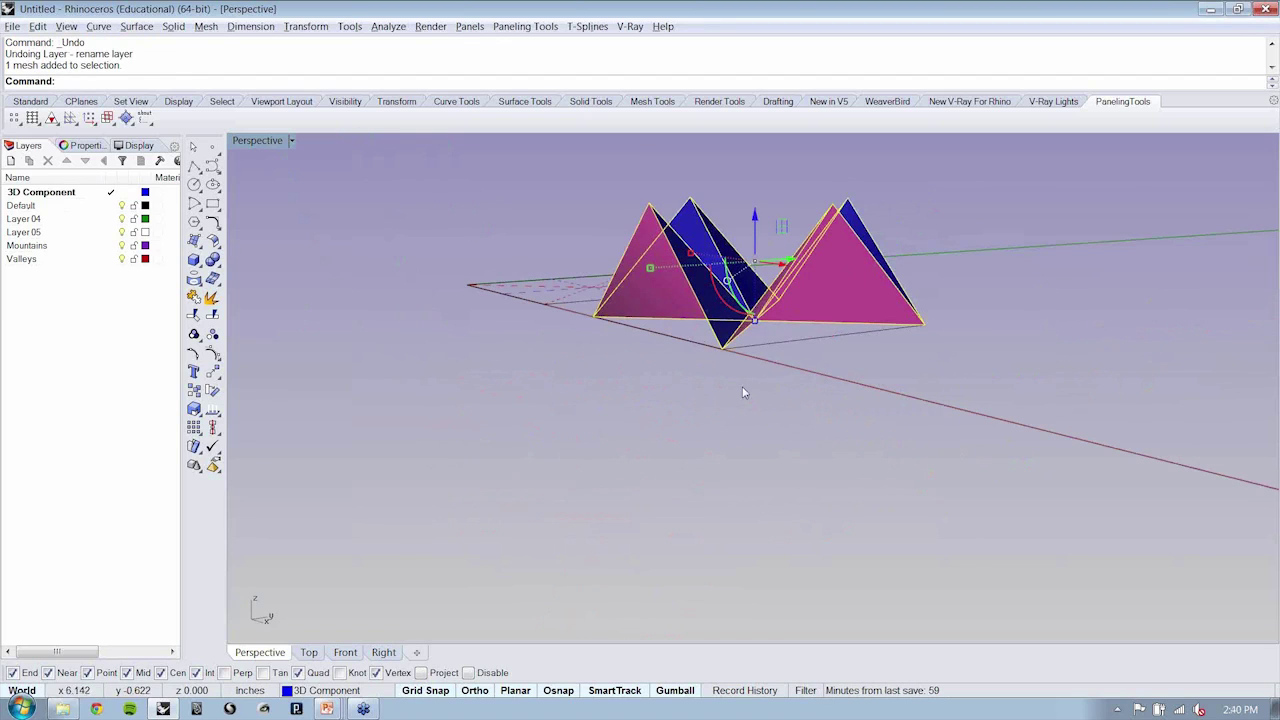
{"action": "right_click_drag", "start_coordinate": [720, 332], "coordinate": [636, 399]}
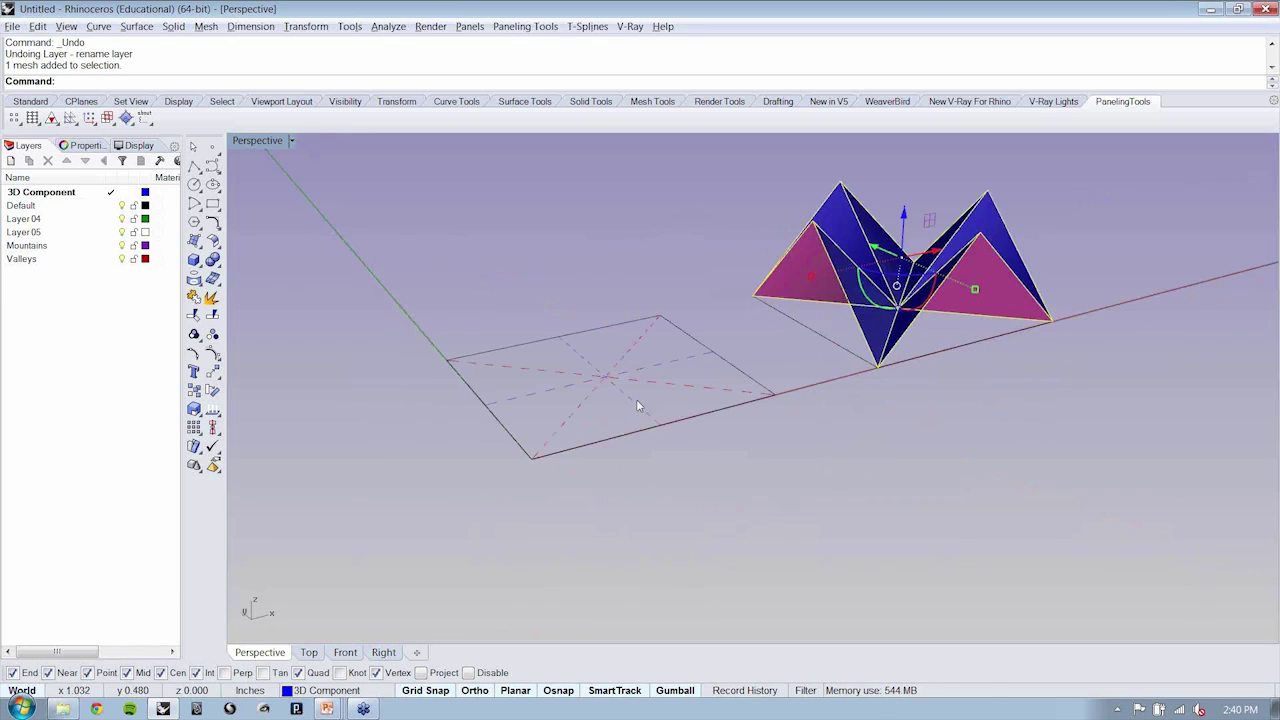
Switch to the maximized Top view with the flat pattern and the folded mesh both in sight
{"action": "double_click", "coordinate": [254, 143]}
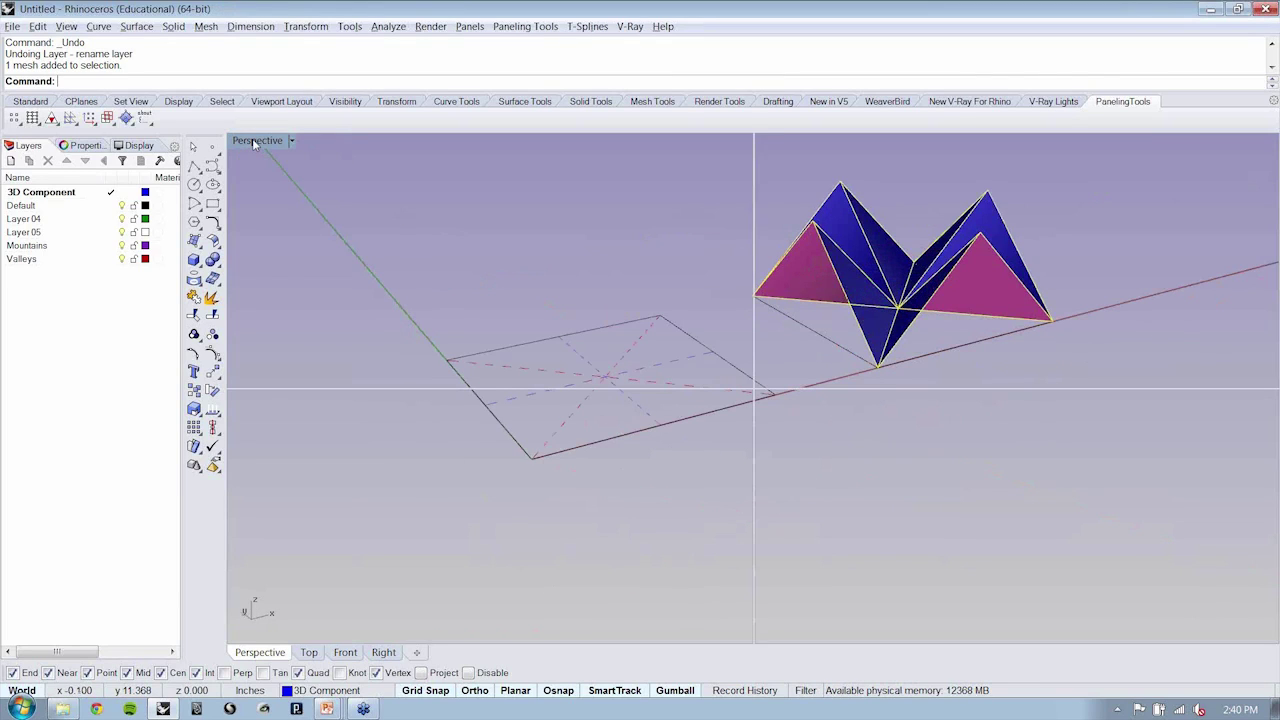
{"action": "double_click", "coordinate": [255, 141]}
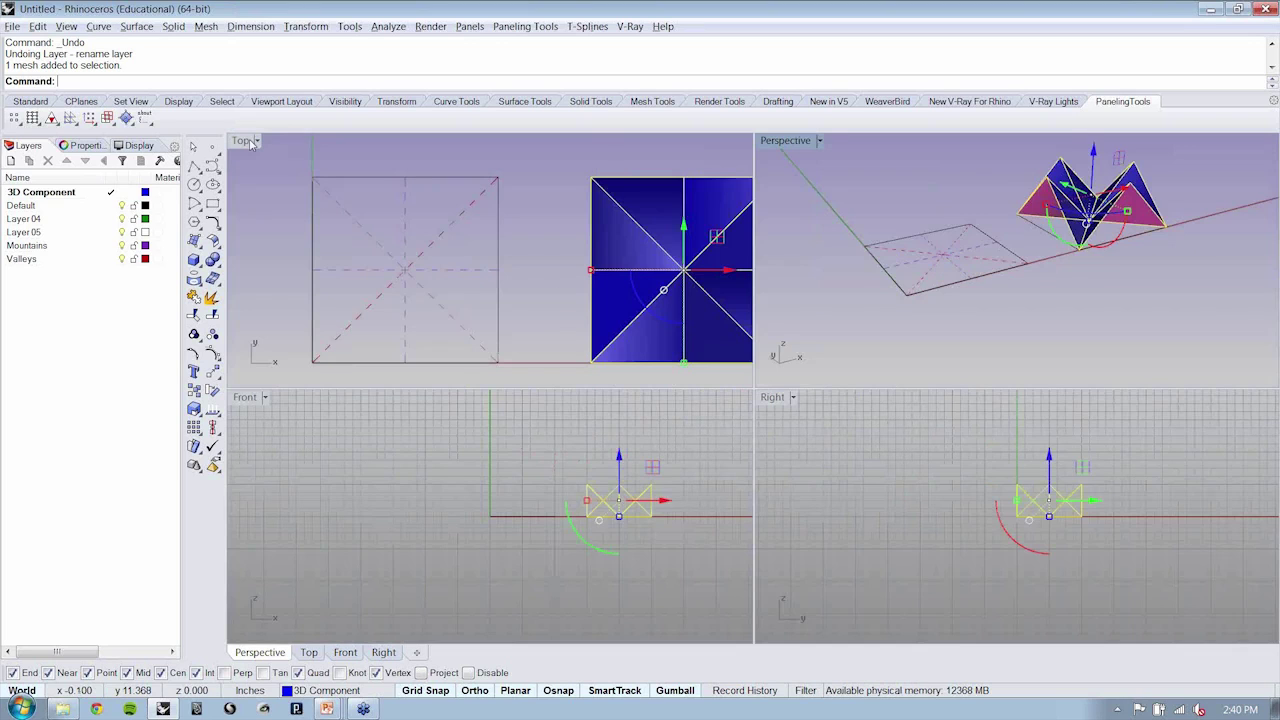
{"action": "double_click", "coordinate": [252, 141]}
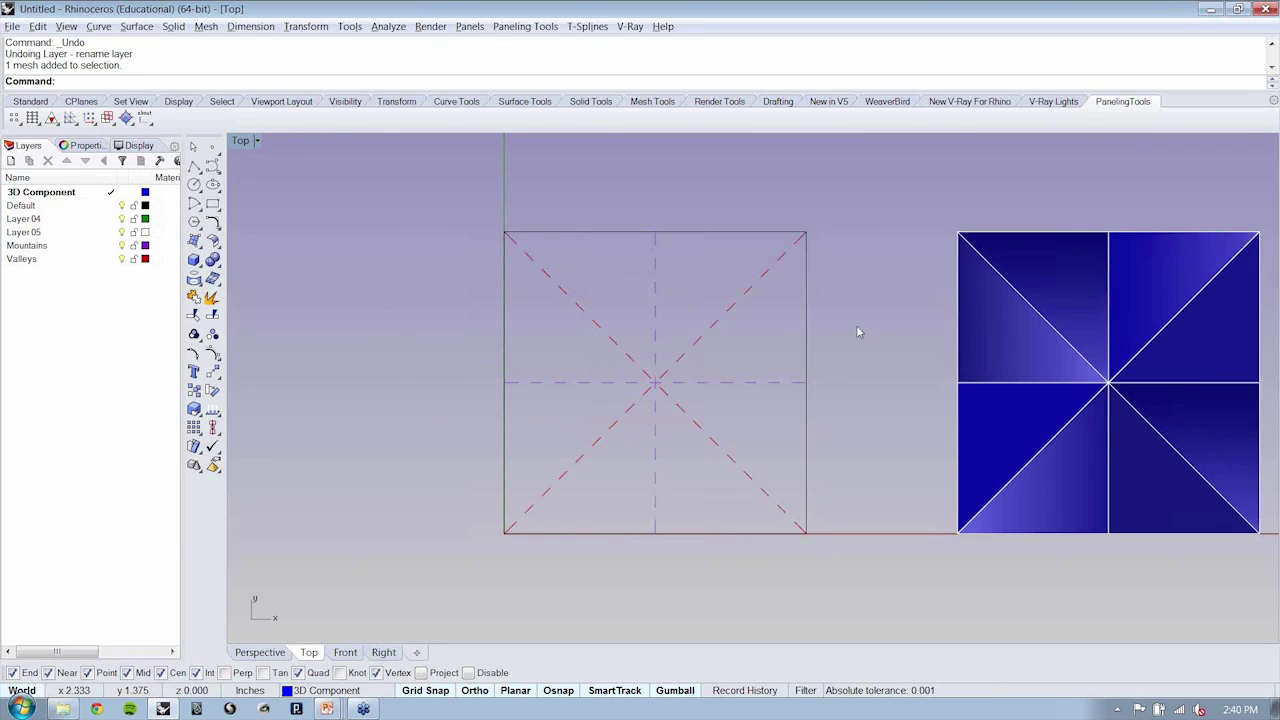
{"action": "right_click_drag", "start_coordinate": [857, 332], "coordinate": [723, 323]}
{"action": "scroll", "coordinate": [723, 323], "scroll_direction": "down", "scroll_amount": 2}
{"action": "left_click", "coordinate": [210, 28]}
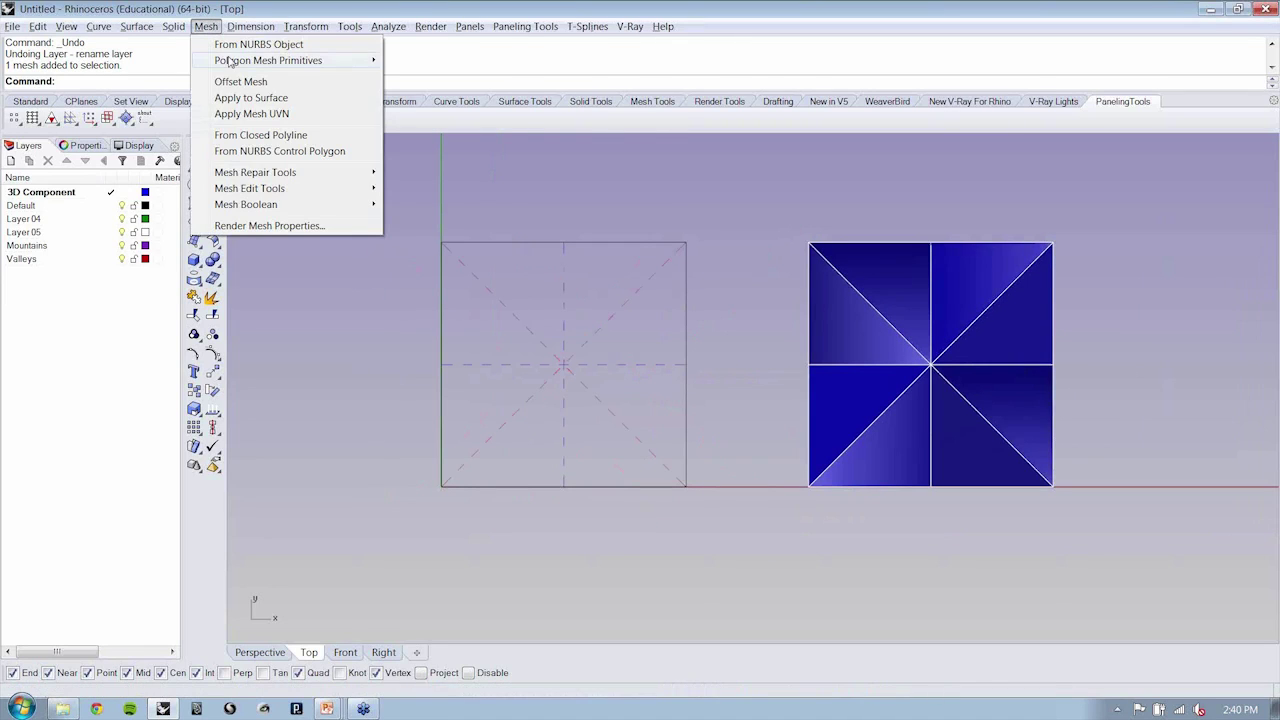
{"action": "mouse_move", "coordinate": [230, 61]}
{"action": "left_click", "coordinate": [423, 61]}
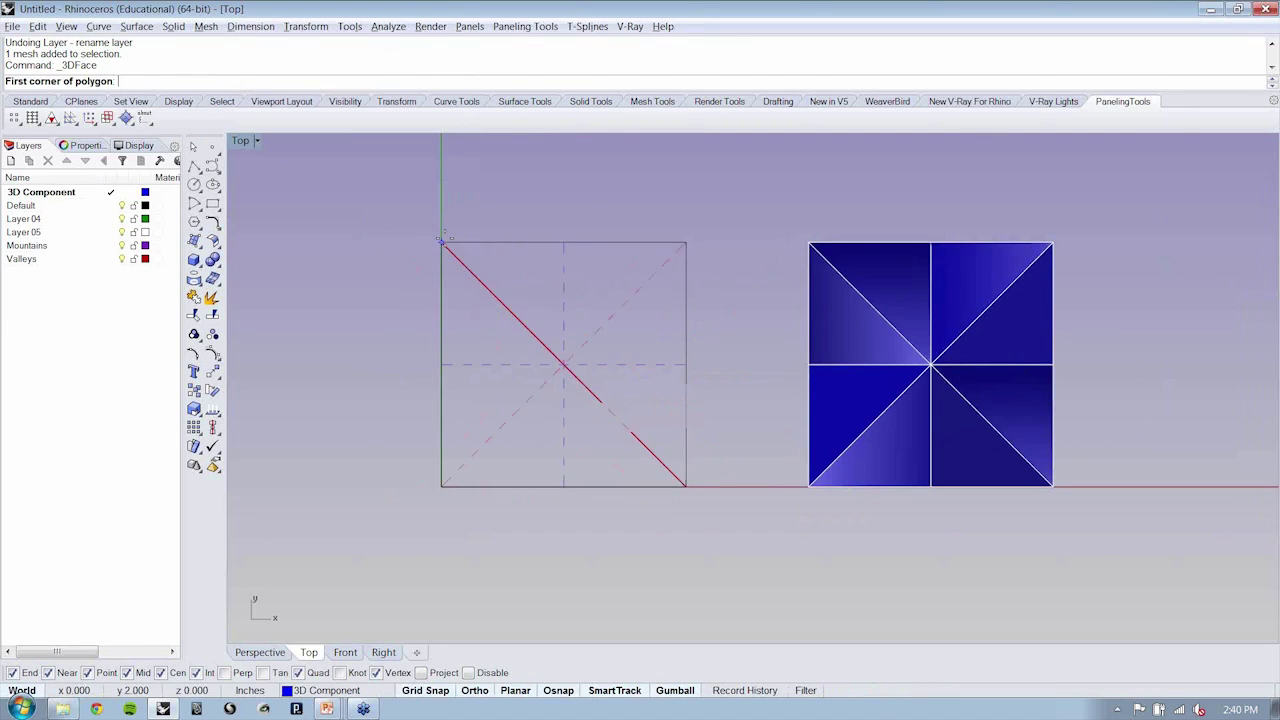
{"action": "left_click", "coordinate": [441, 242]}
{"action": "key", "text": "Escape"}
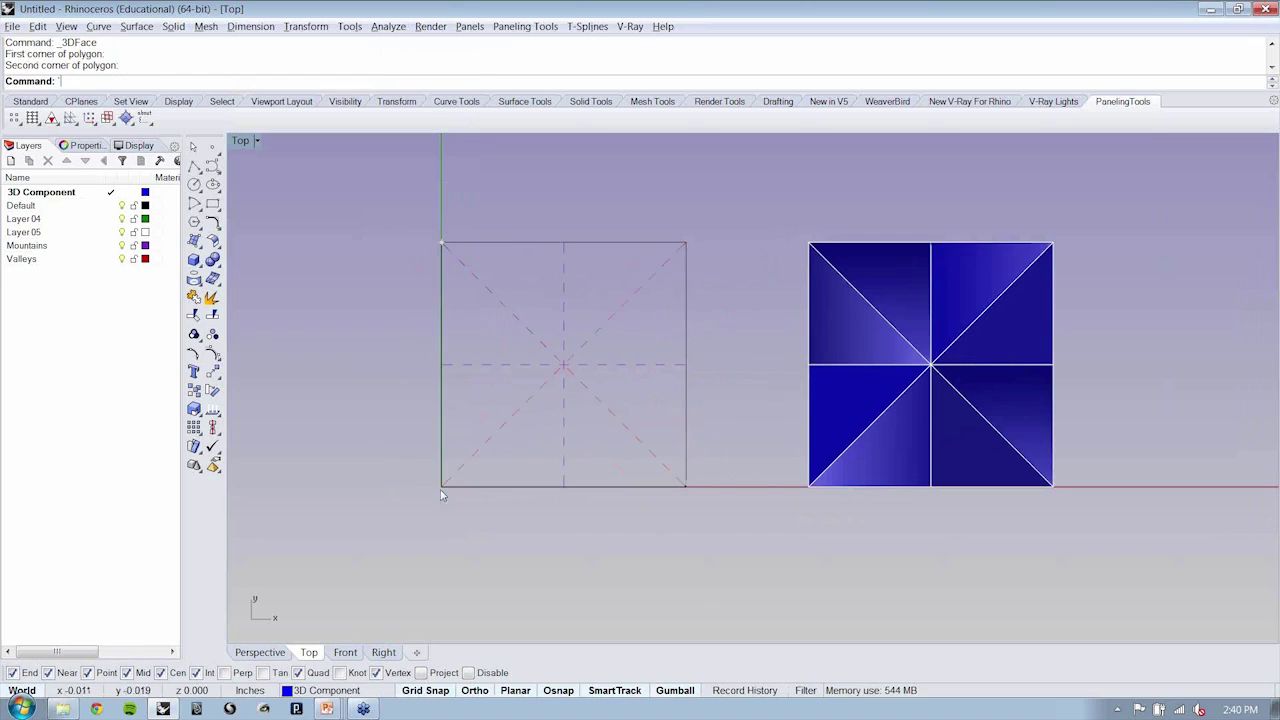
Copy the flat pattern's square border and one diagonal valley line 2.75 in up along the Y axis
{"action": "left_click", "coordinate": [628, 243]}
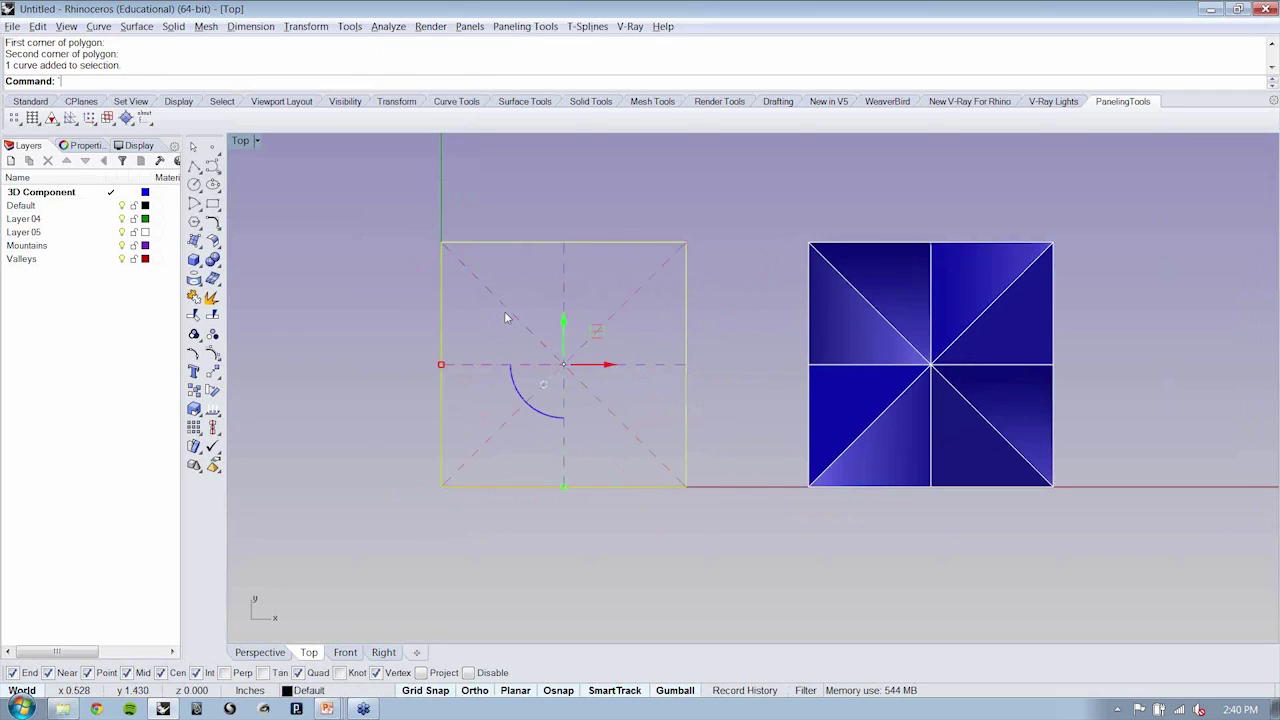
{"action": "scroll", "coordinate": [505, 315], "scroll_direction": "down", "scroll_amount": 3}
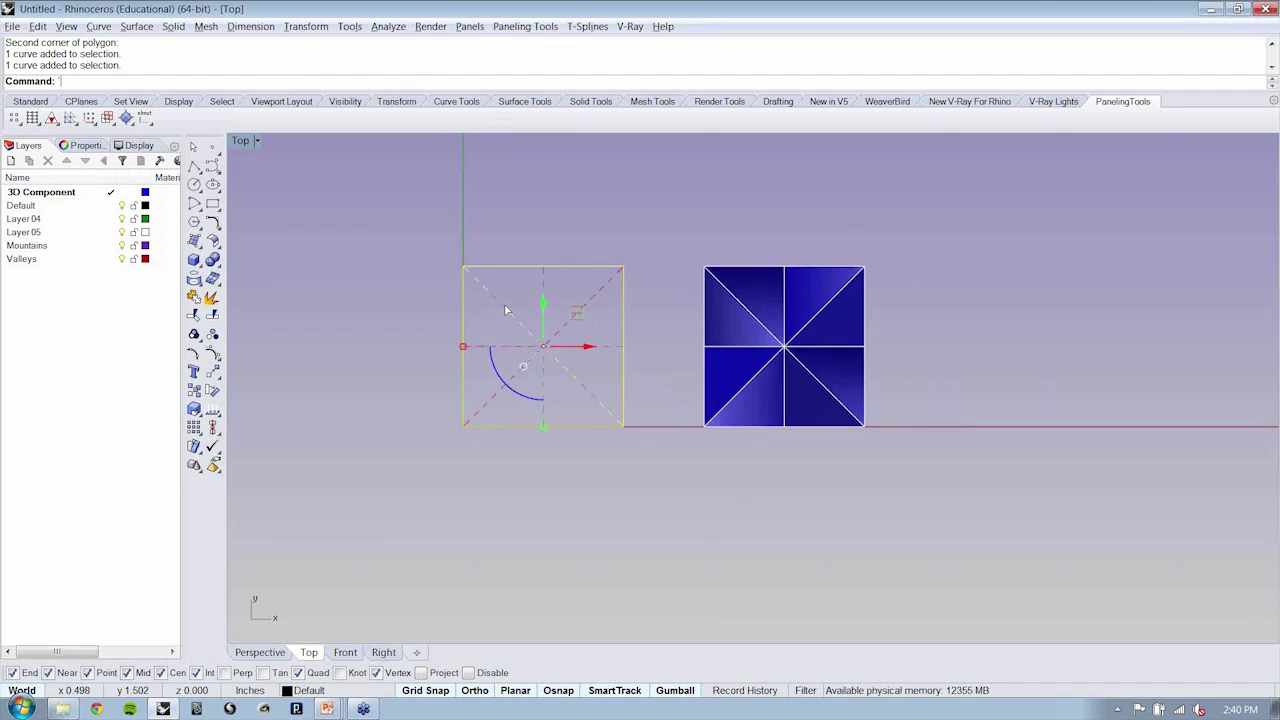
{"action": "right_click_drag", "start_coordinate": [505, 310], "coordinate": [539, 449]}
{"action": "left_click", "coordinate": [194, 392]}
{"action": "left_click", "coordinate": [417, 566]}
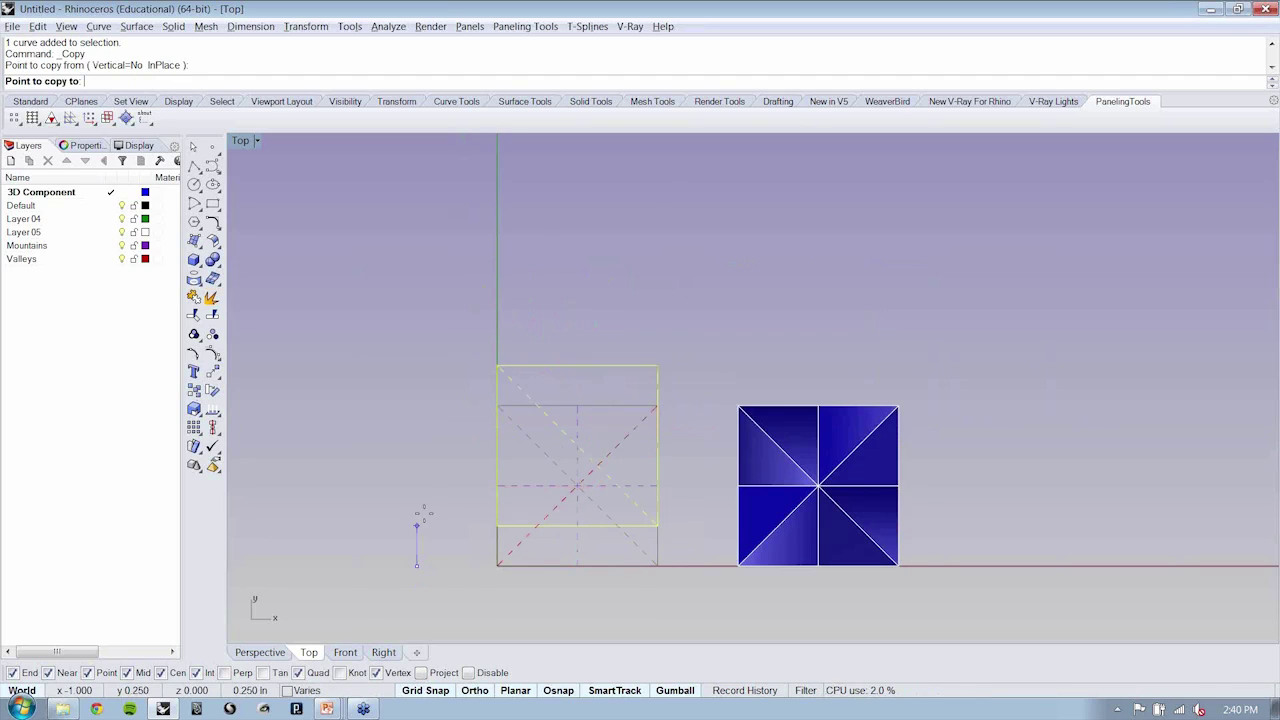
{"action": "left_click", "coordinate": [417, 345]}
{"action": "key", "text": "Return"}
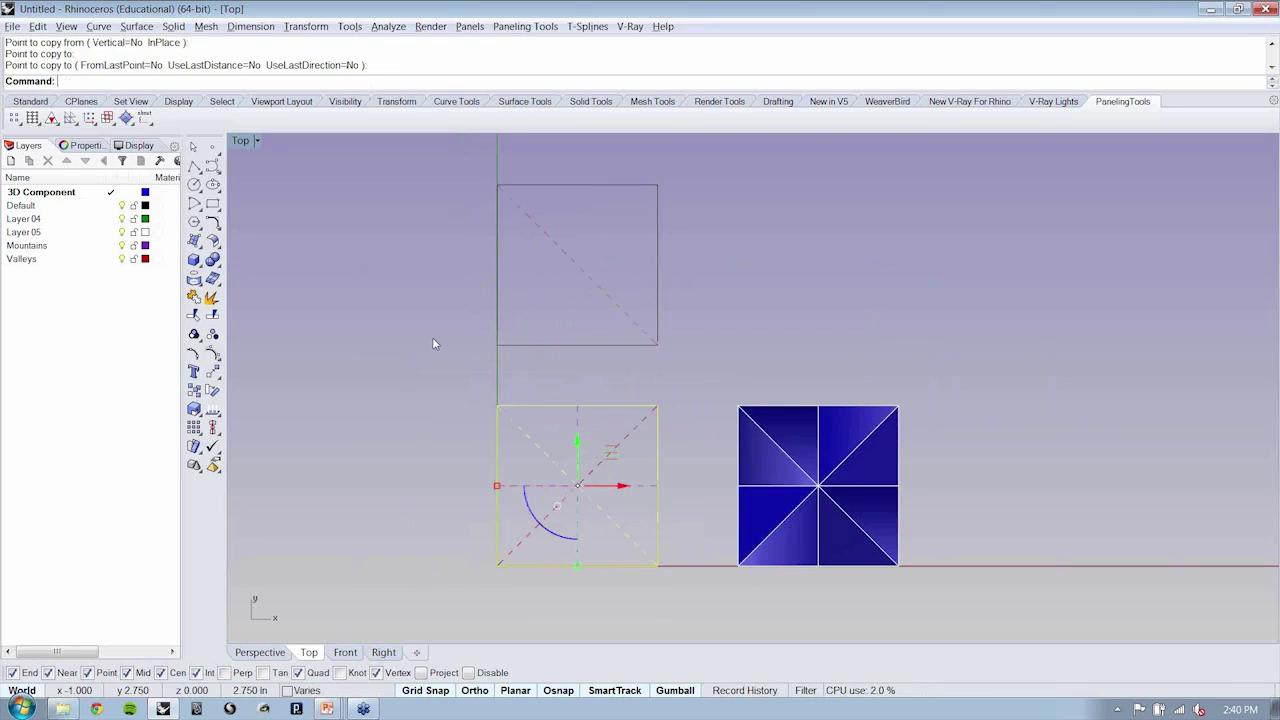
{"action": "scroll", "coordinate": [625, 252], "scroll_direction": "up", "scroll_amount": 1}
{"action": "key", "text": "Escape"}
Create a triangular 3D mesh face over the half of the copied square below its diagonal
{"action": "right_click_drag", "start_coordinate": [625, 252], "coordinate": [671, 343]}
{"action": "left_click", "coordinate": [206, 26]}
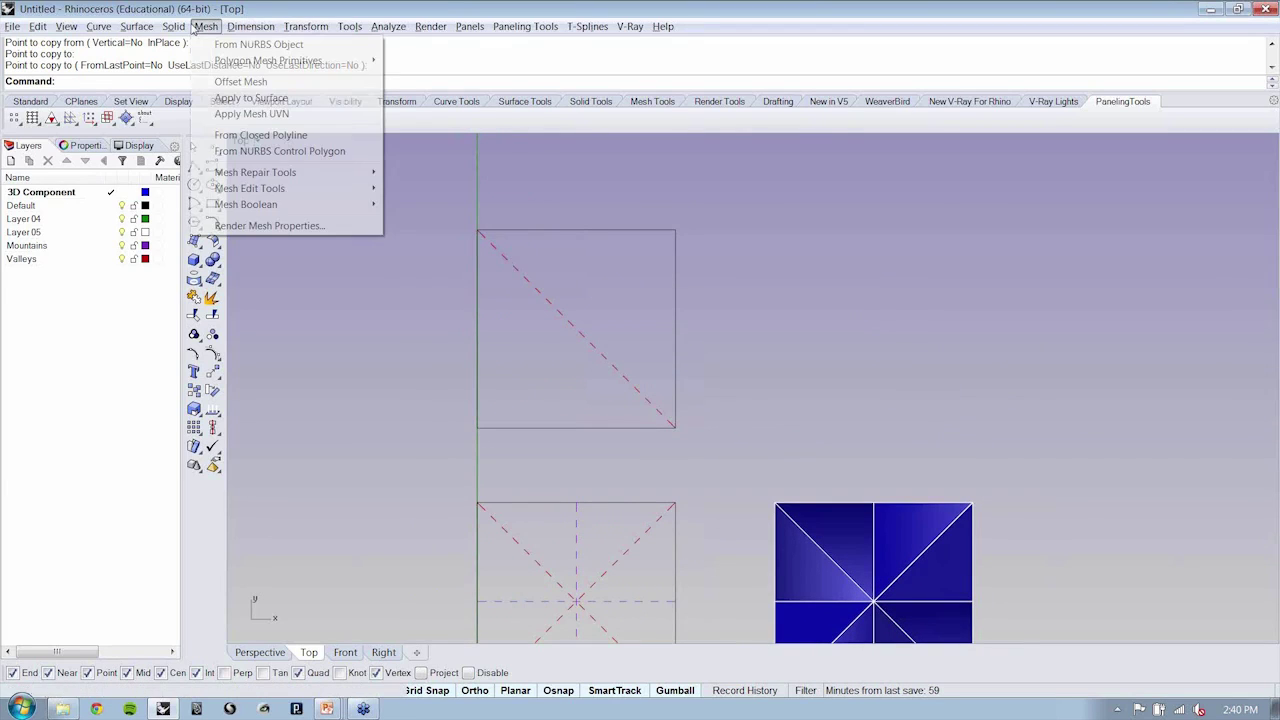
{"action": "mouse_move", "coordinate": [268, 61]}
{"action": "left_click", "coordinate": [405, 57]}
{"action": "left_click", "coordinate": [477, 230]}
{"action": "left_click", "coordinate": [477, 428]}
{"action": "left_click", "coordinate": [675, 428]}
{"action": "key", "text": "Return"}
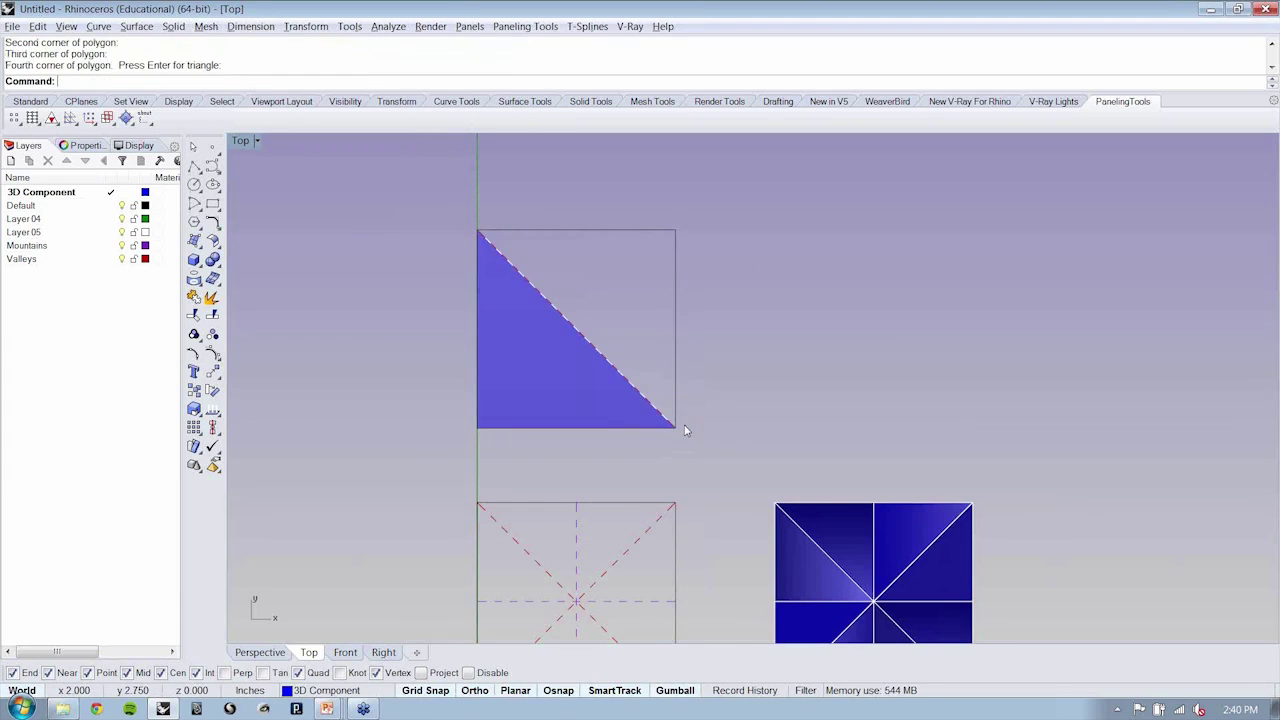
Create a second triangular 3D mesh face over the half of the copied square above its diagonal
{"action": "key", "text": "Return"}
{"action": "left_click", "coordinate": [676, 428]}
{"action": "left_click", "coordinate": [675, 230]}
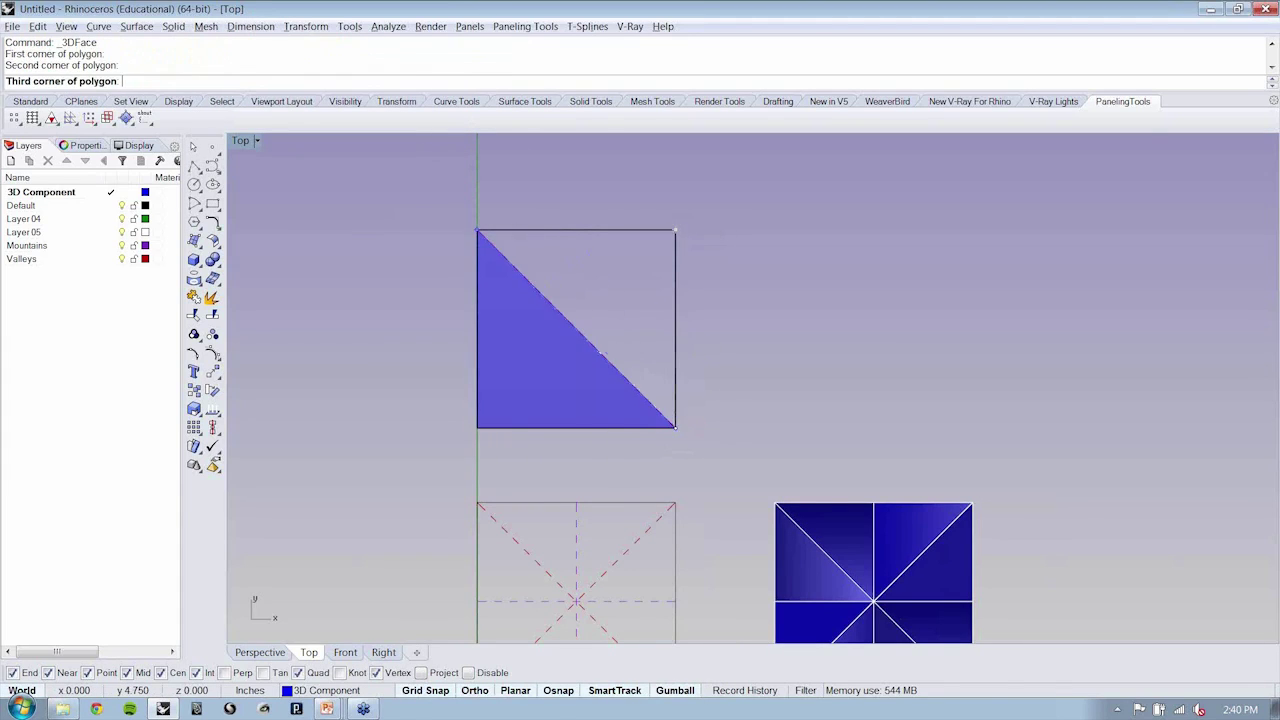
{"action": "left_click", "coordinate": [477, 230]}
{"action": "key", "text": "Return"}
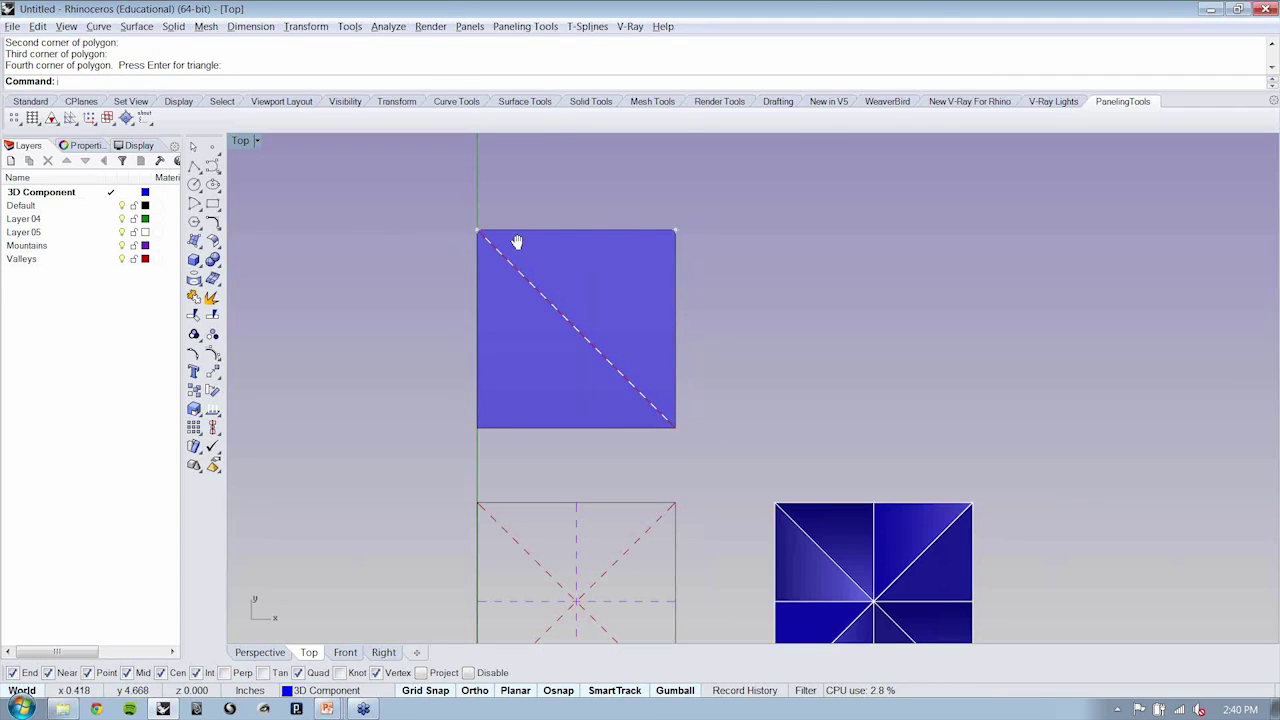
Join the two triangular mesh faces into a single square mesh
{"action": "right_click_drag", "start_coordinate": [517, 242], "coordinate": [508, 289]}
{"action": "left_click", "coordinate": [577, 332]}
{"action": "left_click", "coordinate": [626, 298], "text": "shift"}
{"action": "left_click", "coordinate": [194, 298]}
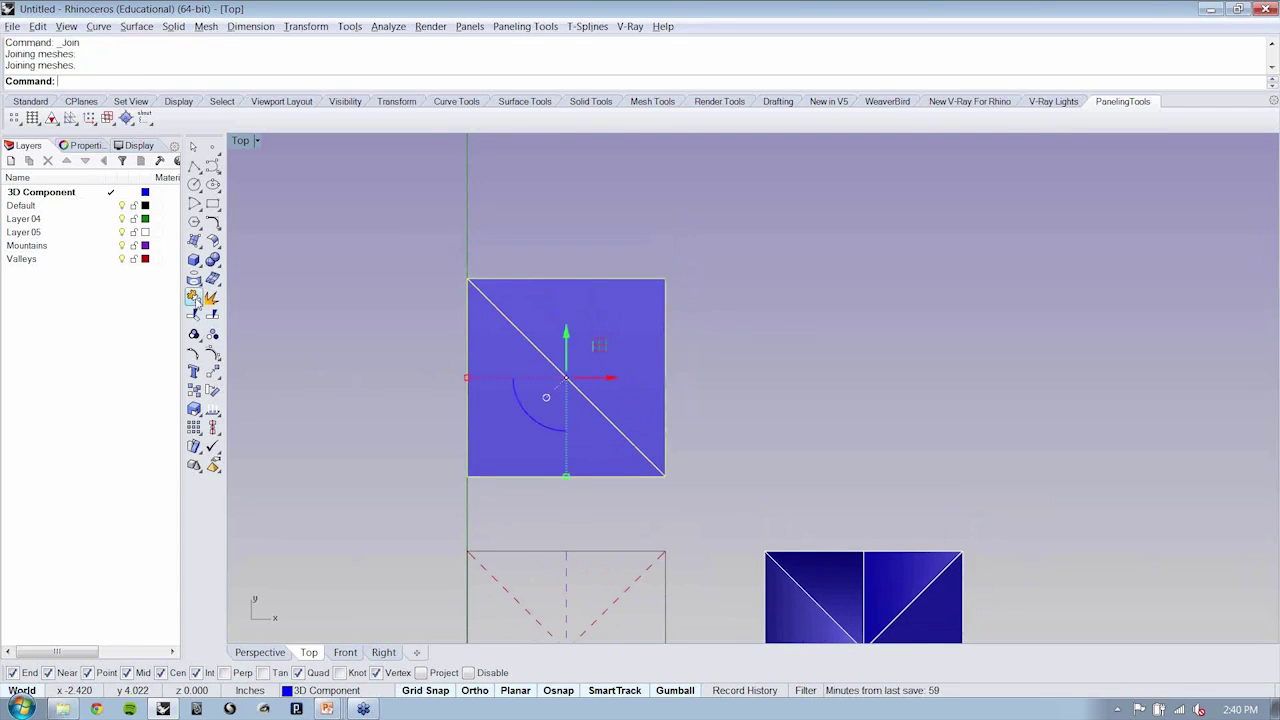
Move the joined square mesh 3 in along the X axis, in line with the folded mesh
{"action": "right_click_drag", "start_coordinate": [566, 452], "coordinate": [536, 282]}
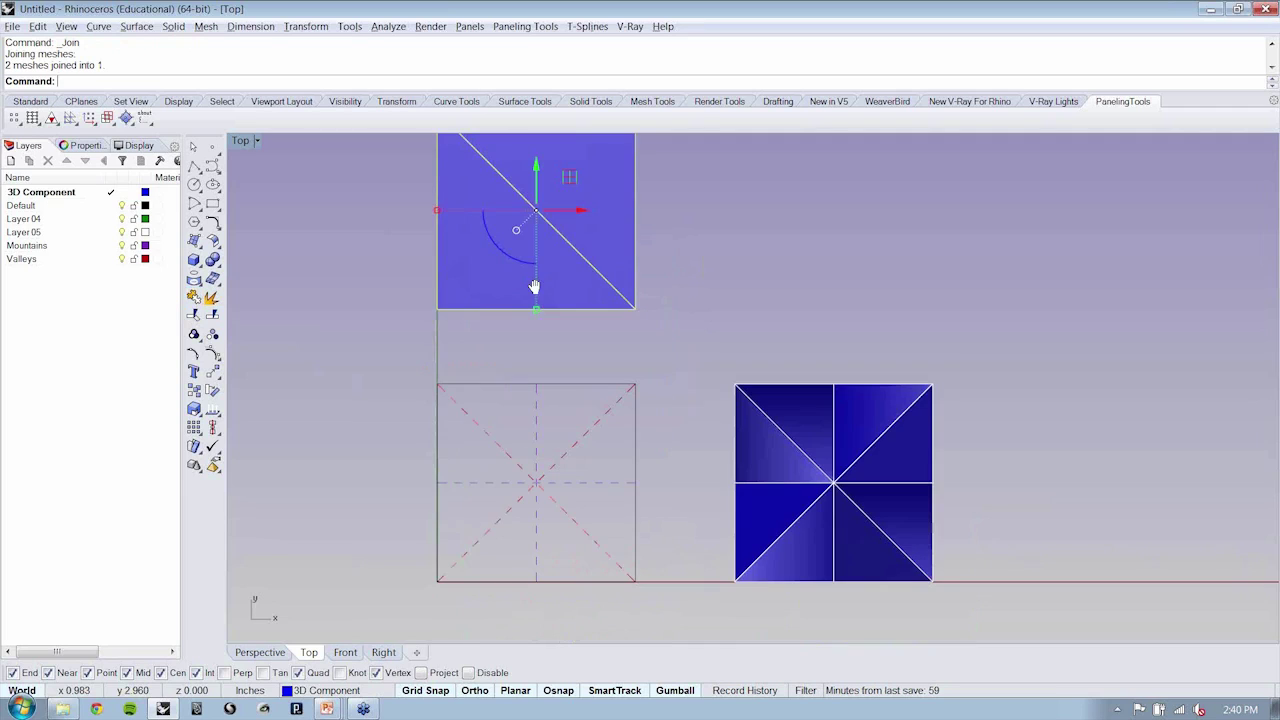
{"action": "left_click", "coordinate": [212, 371]}
{"action": "left_click", "coordinate": [436, 354]}
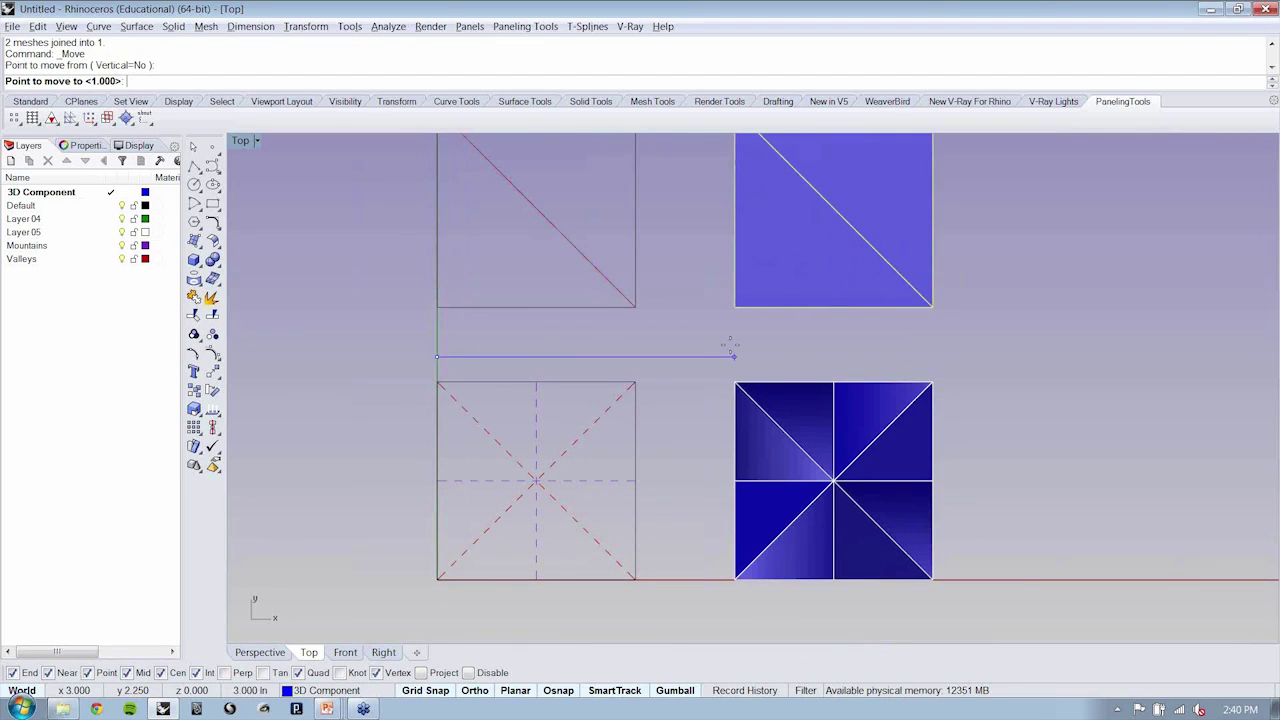
{"action": "left_click", "coordinate": [735, 355]}
In the Perspective view, raise the square mesh's two diagonal fold corner points 0.75 in and a further 0.25 in along the Z axis
{"action": "double_click", "coordinate": [230, 140]}
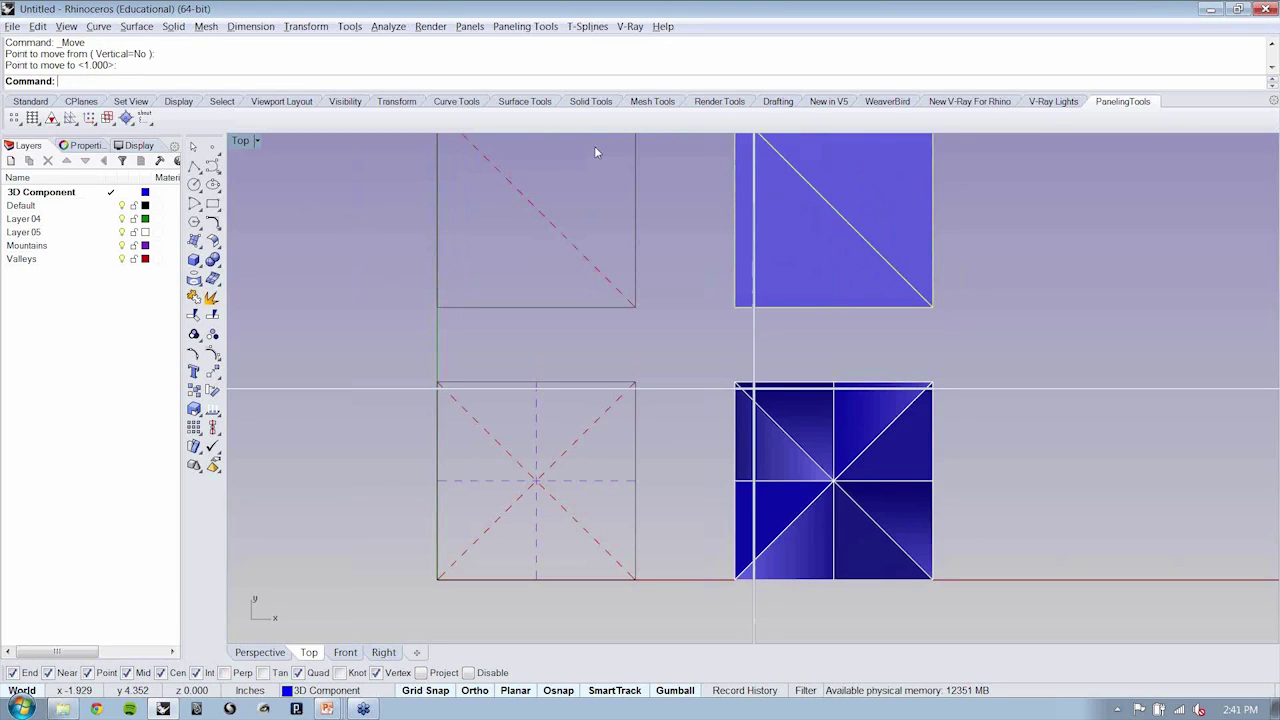
{"action": "key", "text": "ctrl+m"}
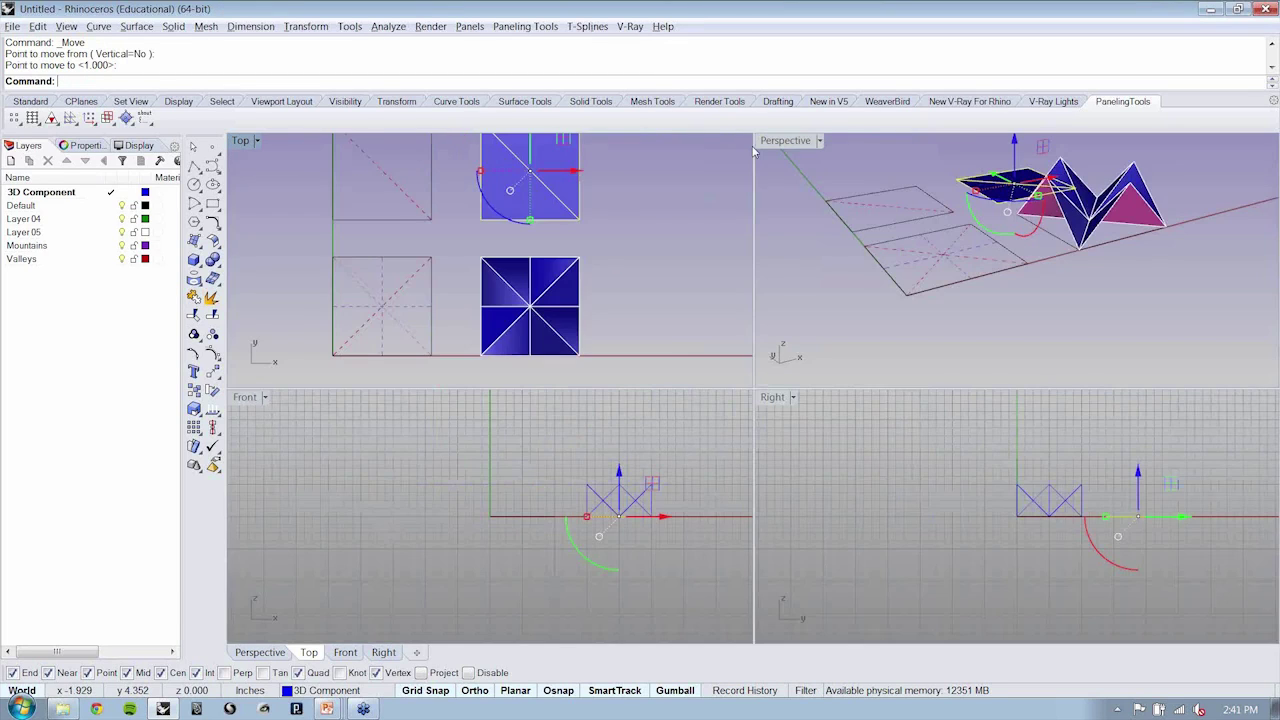
{"action": "double_click", "coordinate": [785, 140]}
{"action": "right_click_drag", "start_coordinate": [975, 310], "coordinate": [848, 491], "text": "shift"}
{"action": "left_click", "coordinate": [210, 352]}
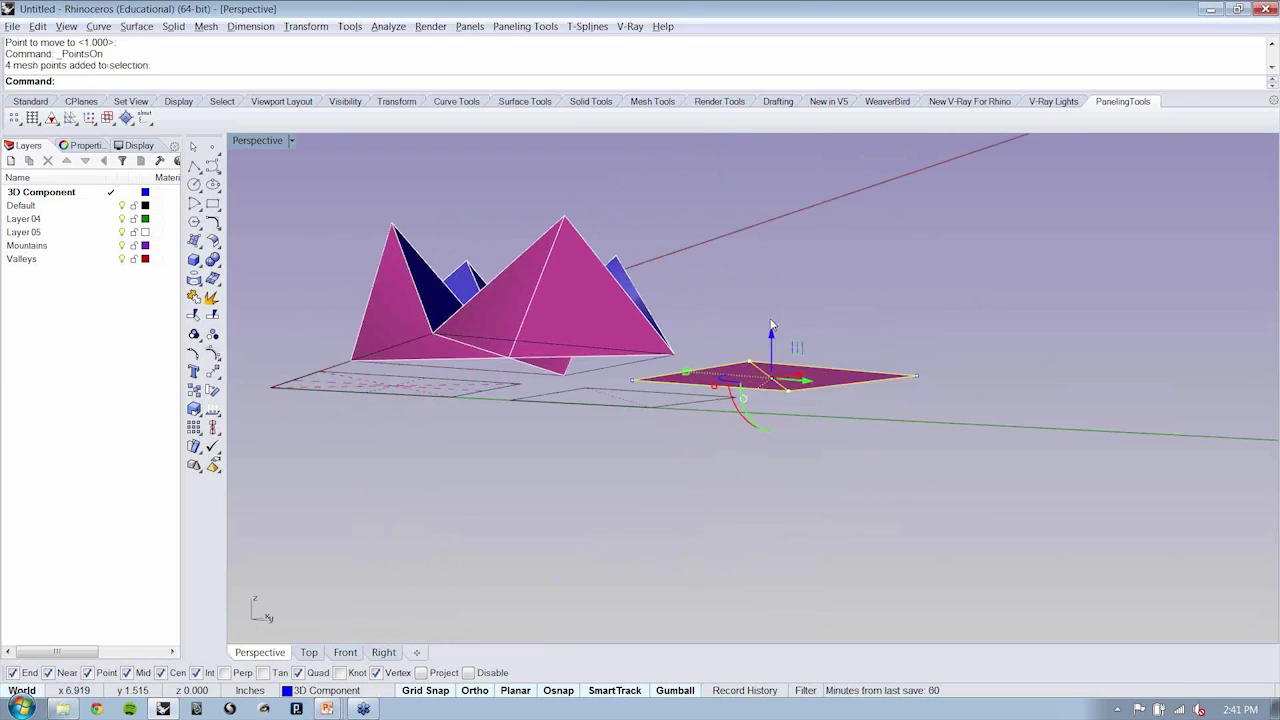
{"action": "left_click_drag", "start_coordinate": [771, 332], "coordinate": [771, 260]}
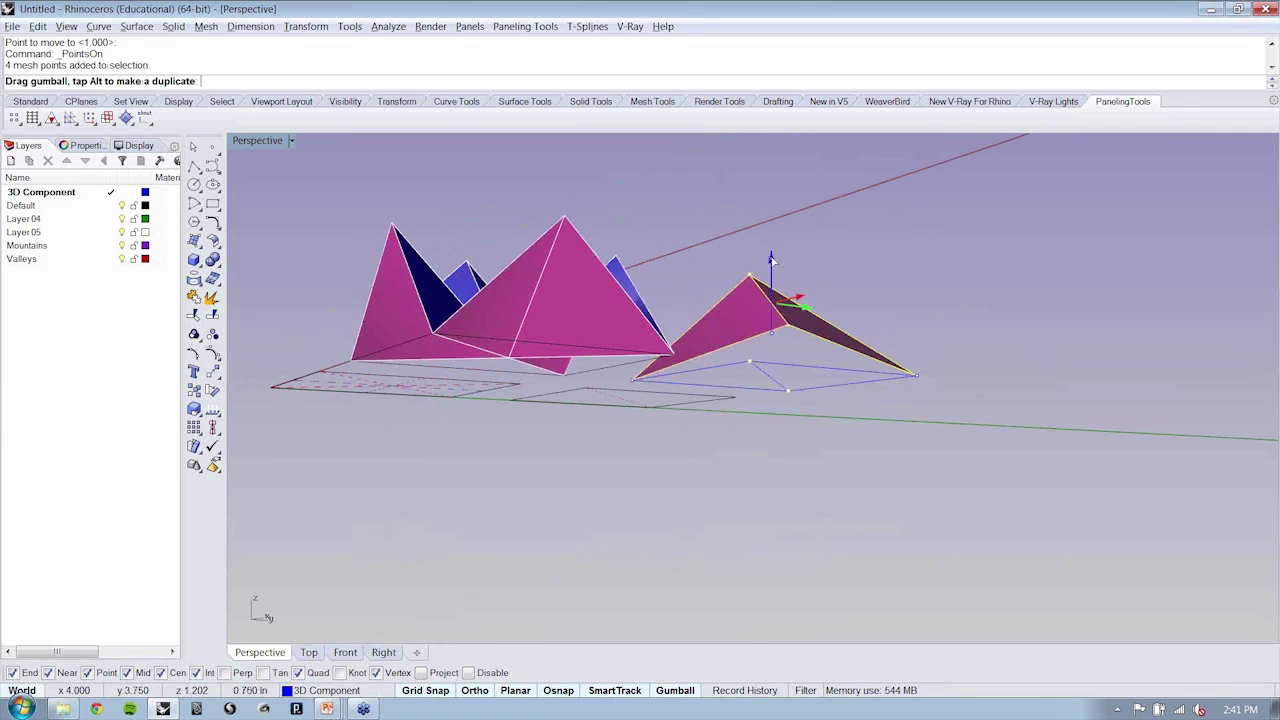
{"action": "mouse_move", "coordinate": [771, 260]}
{"action": "right_mouse_down"}
{"action": "mouse_move", "coordinate": [773, 347]}
{"action": "mouse_move", "coordinate": [762, 258]}
{"action": "right_mouse_up"}
{"action": "left_click_drag", "start_coordinate": [760, 257], "coordinate": [760, 232]}
{"action": "right_click_drag", "start_coordinate": [760, 234], "coordinate": [976, 298]}
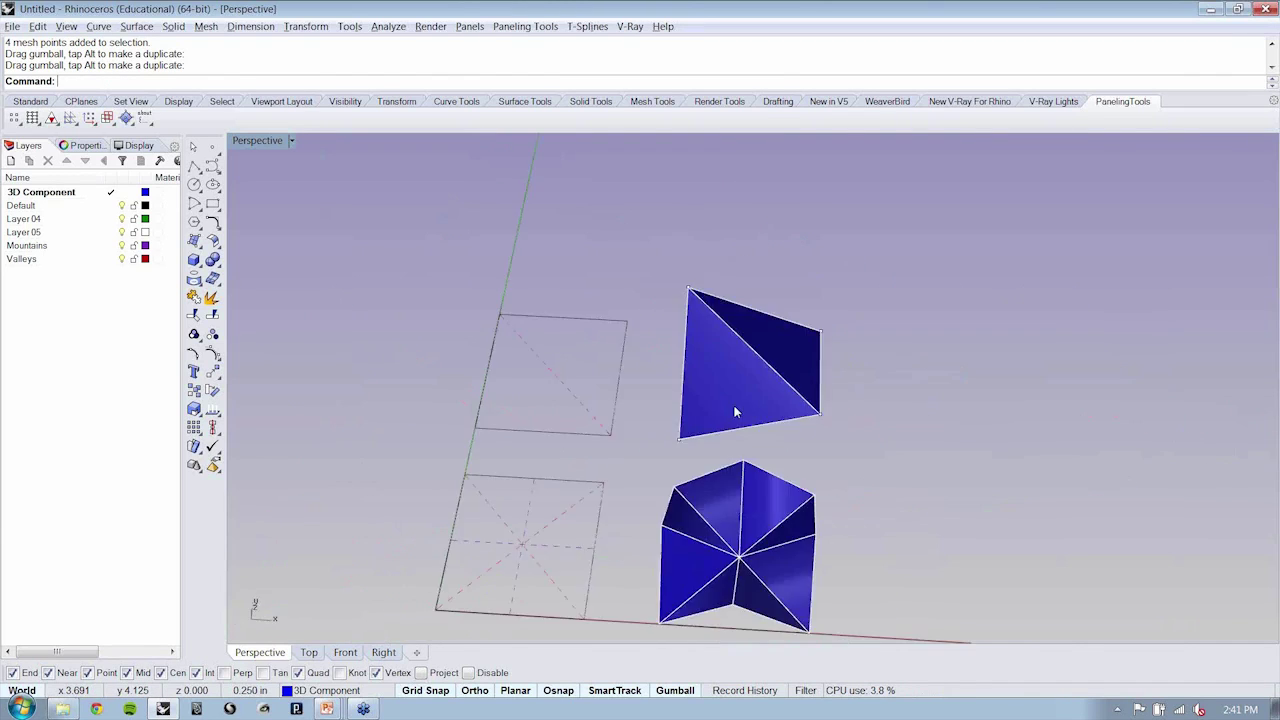
{"action": "right_click_drag", "start_coordinate": [735, 412], "coordinate": [771, 347]}
{"action": "scroll", "coordinate": [654, 357], "scroll_direction": "up", "scroll_amount": 2}
Save the model as Parametric Pleating_Components in the Post folder, as a Rhino 5 3D model
{"action": "type", "text": "Save"}
{"action": "key", "text": "Return"}
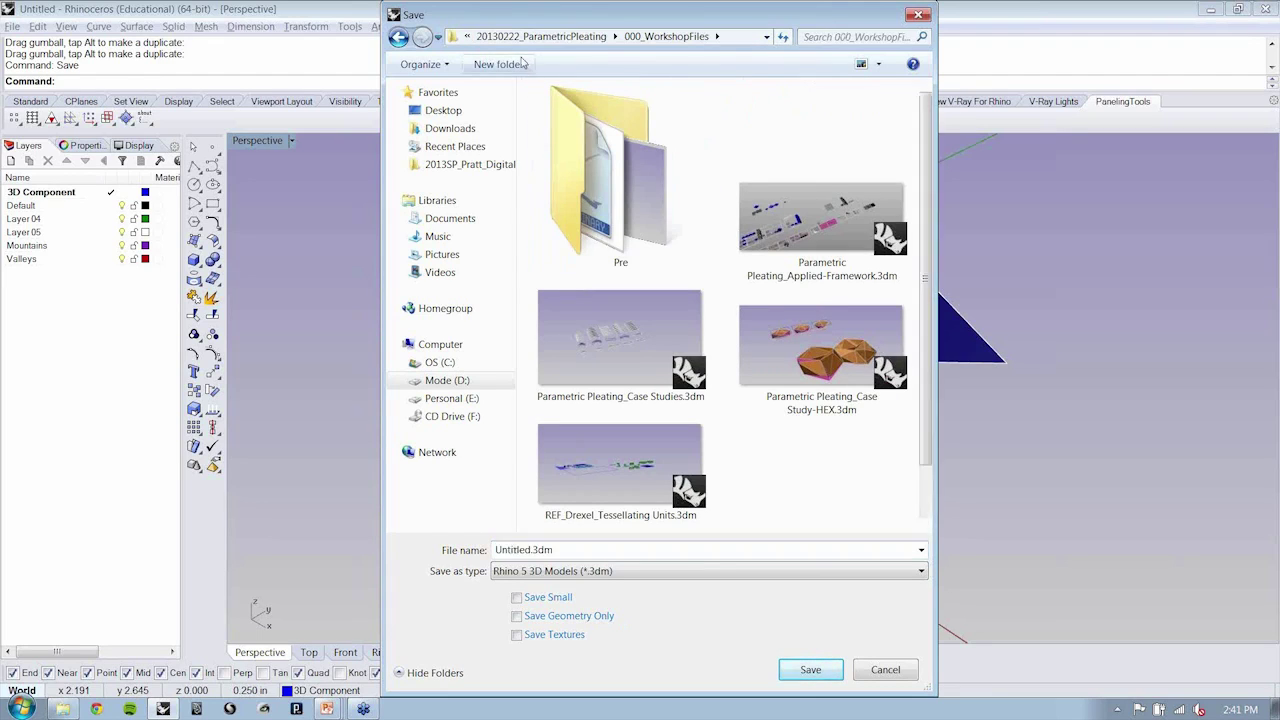
{"action": "double_click", "coordinate": [615, 175]}
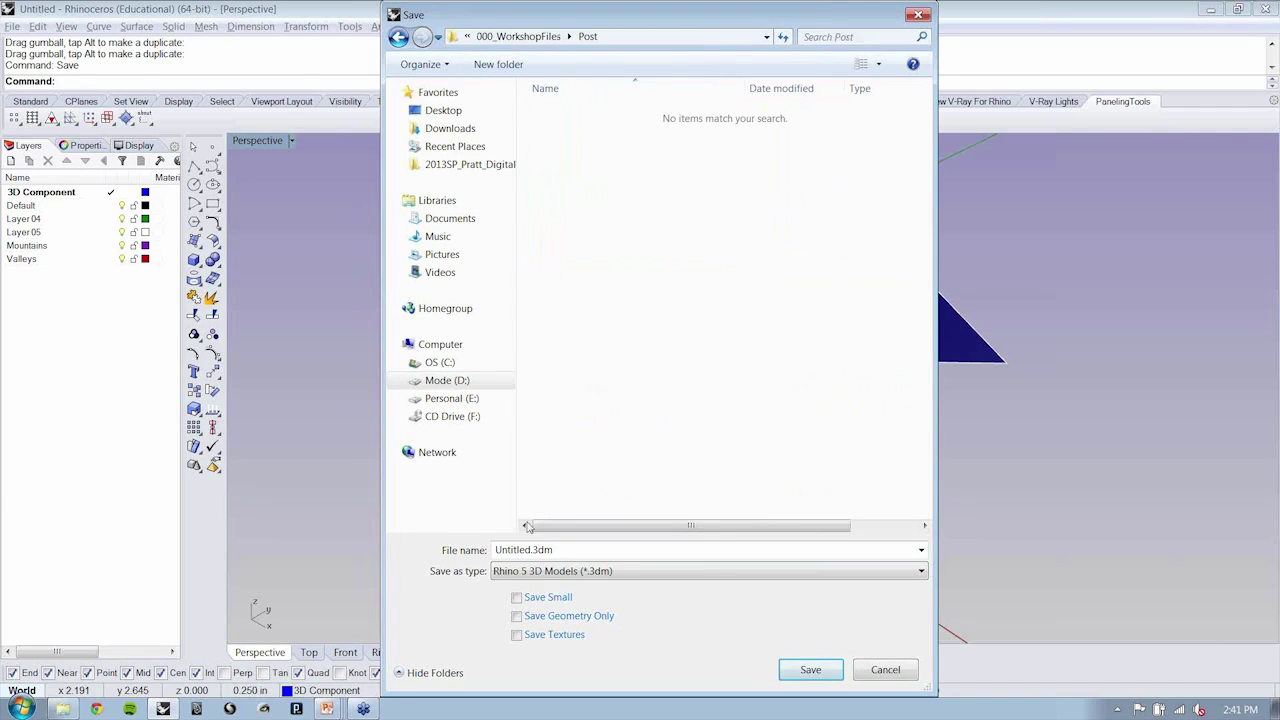
{"action": "left_click", "coordinate": [535, 548]}
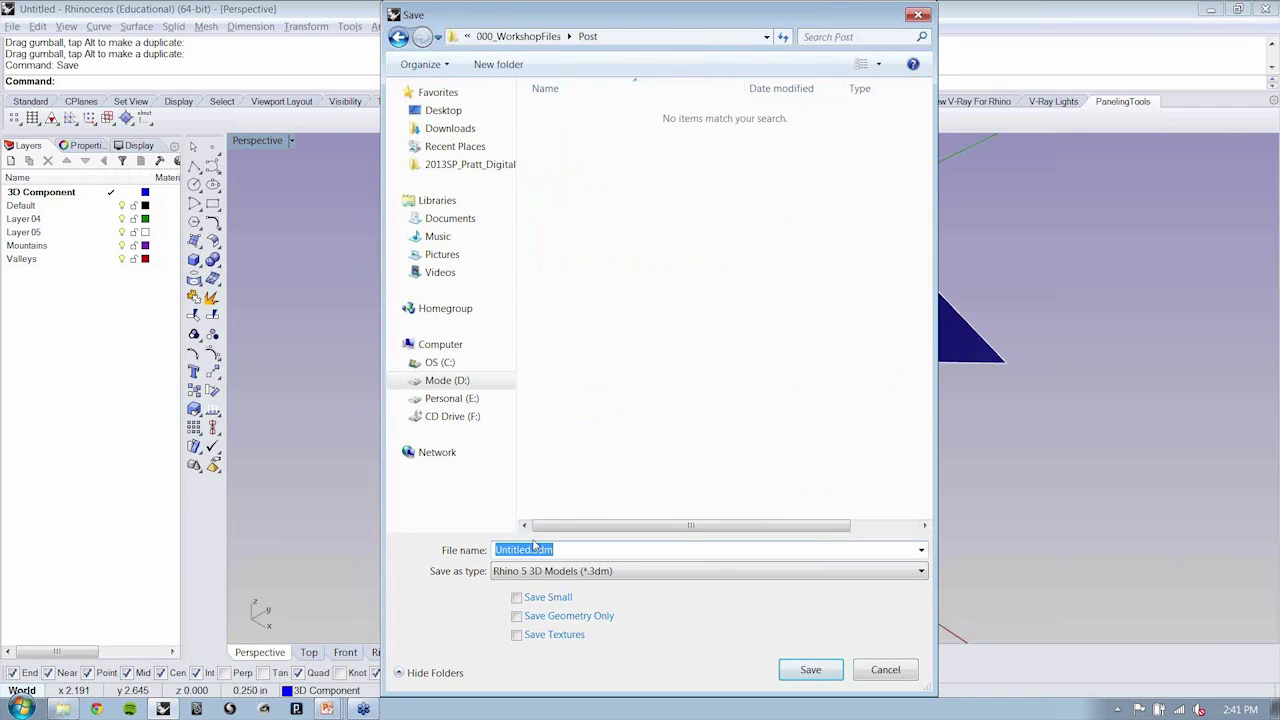
{"action": "type", "text": "Parametric"}
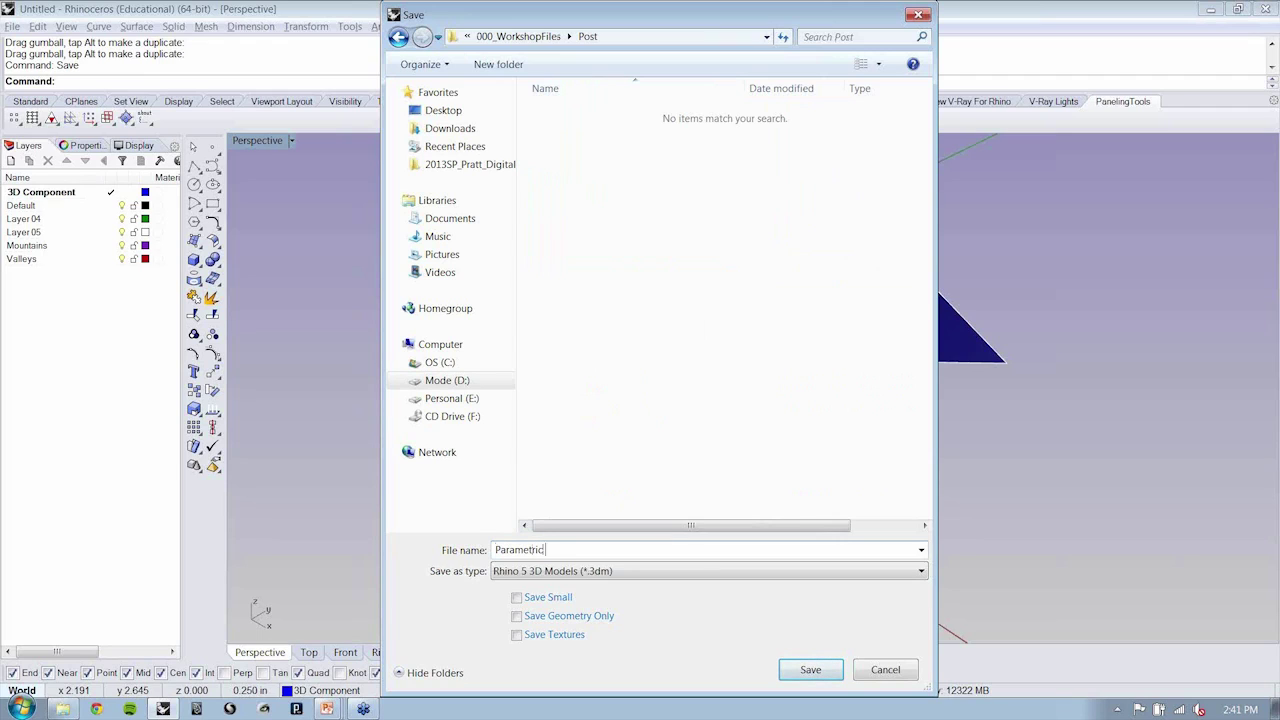
{"action": "type", "text": " Pleating_Components"}
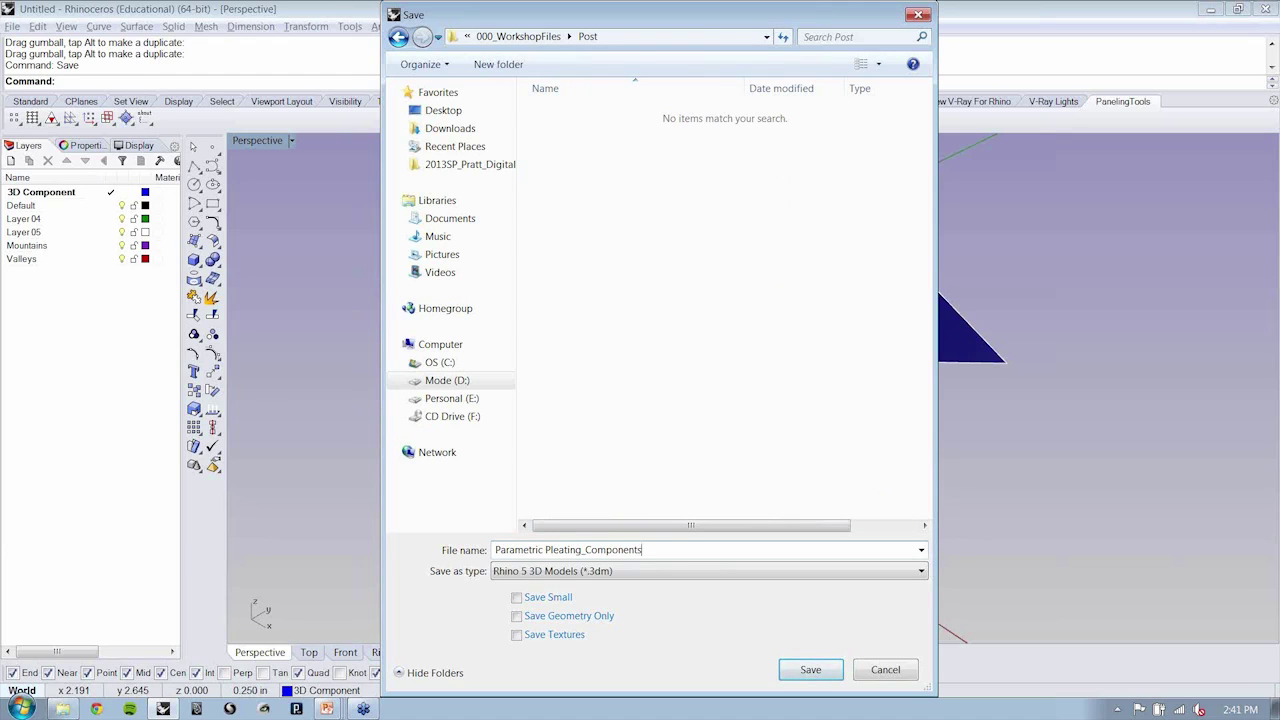
{"action": "key", "text": "Return"}
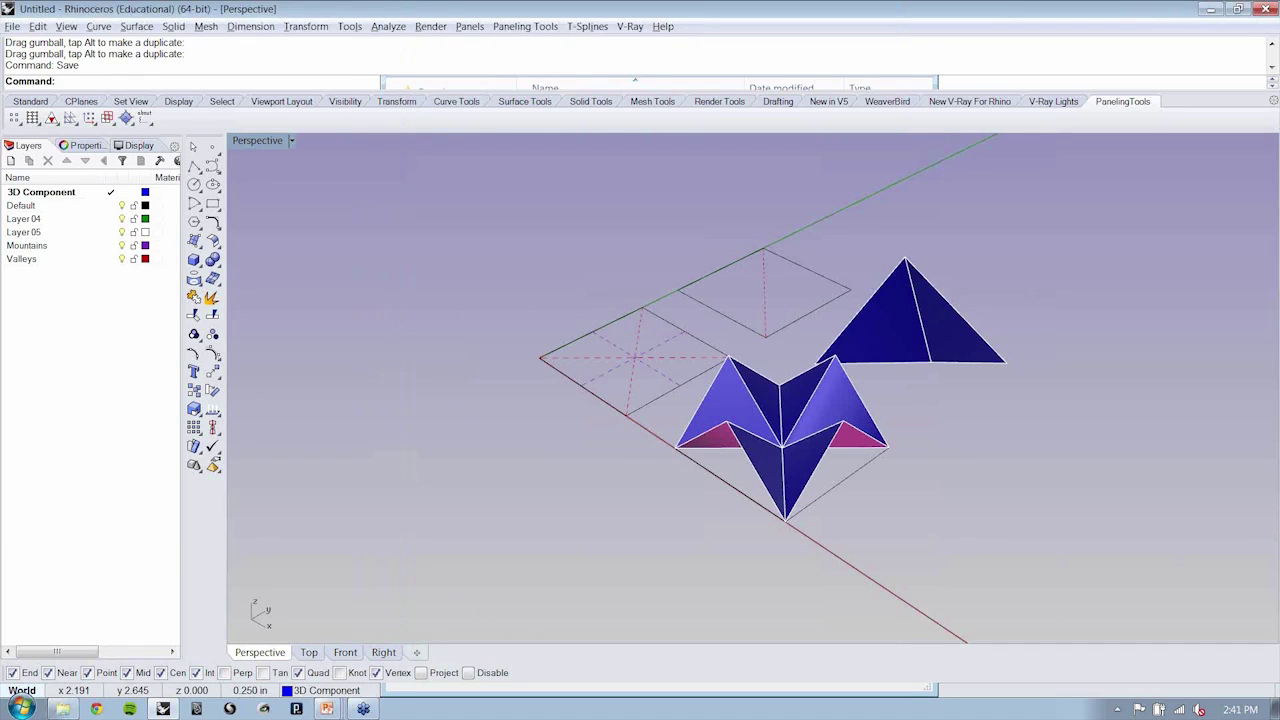
Save the Parametric Pleating_Components model again under its existing file name
{"action": "right_click_drag", "start_coordinate": [534, 545], "coordinate": [599, 510], "text": "shift"}
{"action": "left_click", "coordinate": [30, 101]}
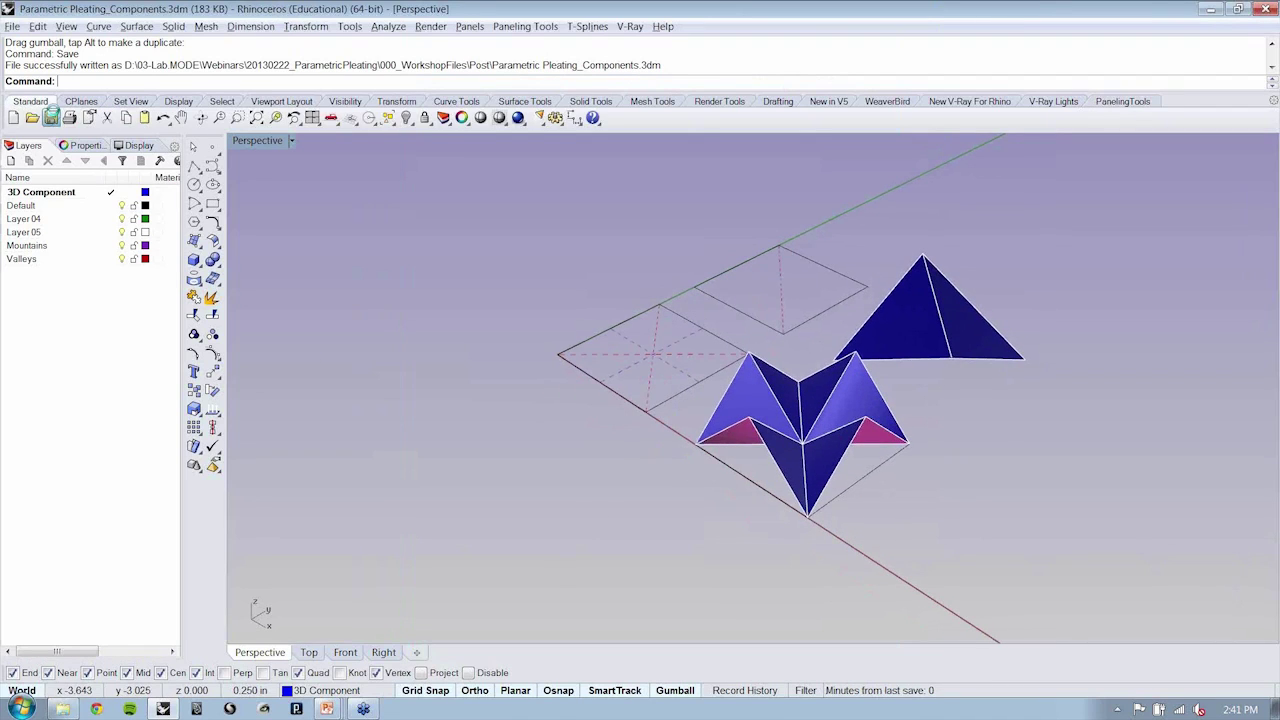
{"action": "left_click", "coordinate": [51, 117]}
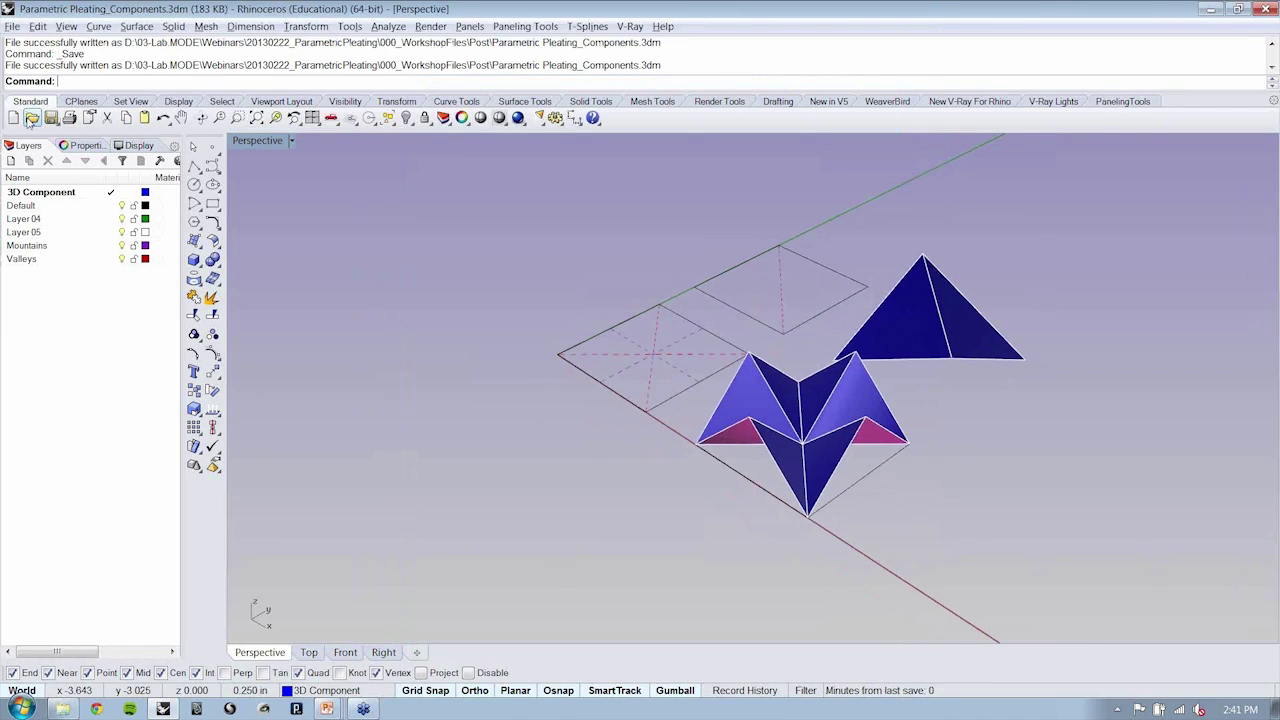
Open Parametric Pleating_Case Studies from the Pre folder in 000_WorkshopFiles and examine its fold patterns and folded components in perspective
{"action": "left_click", "coordinate": [31, 117]}
{"action": "left_click", "coordinate": [512, 36]}
{"action": "double_click", "coordinate": [806, 170]}
{"action": "left_click", "coordinate": [634, 112]}
{"action": "left_click", "coordinate": [823, 616]}
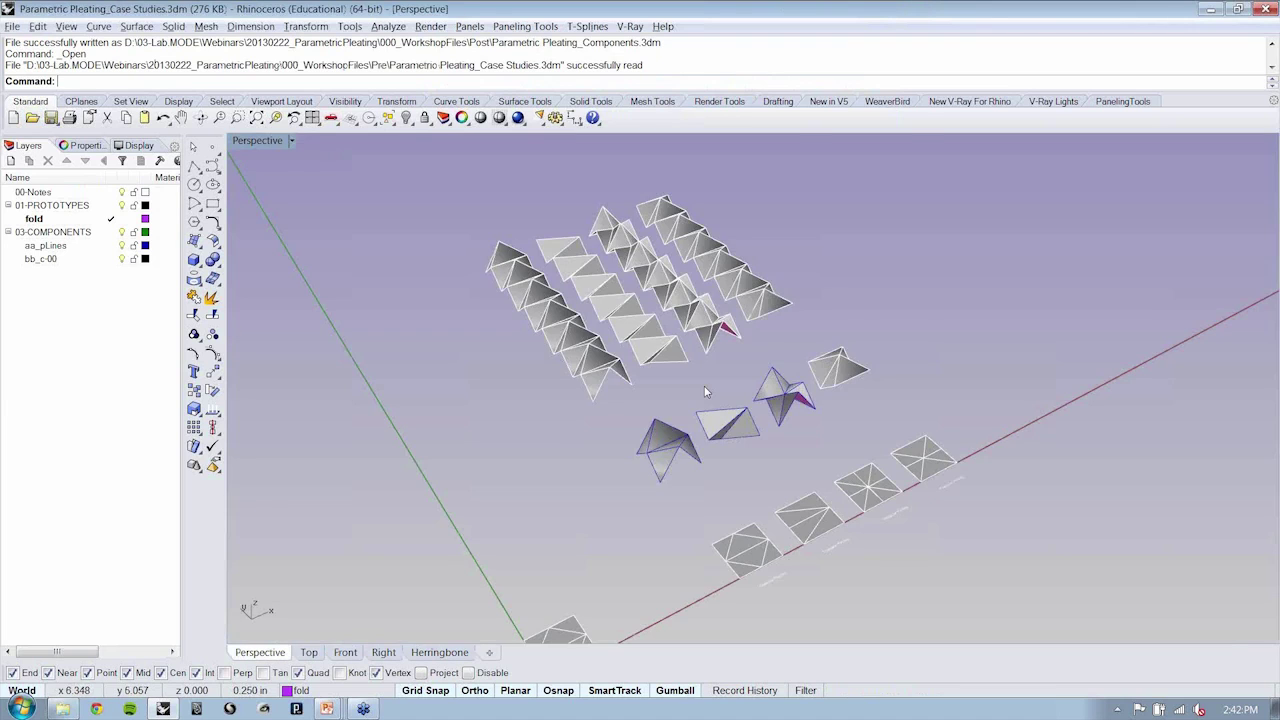
{"action": "right_click_drag", "start_coordinate": [705, 391], "coordinate": [690, 435]}
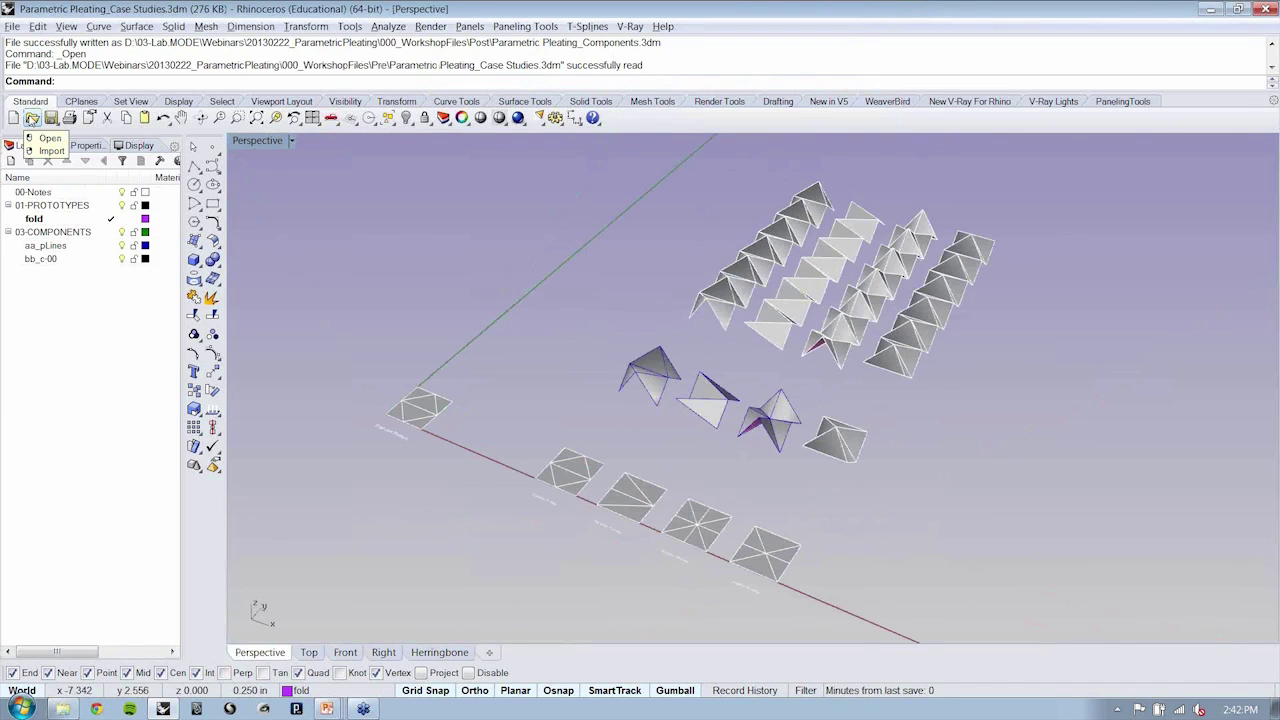
Reopen Parametric Pleating_Components from the Post folder in 000_WorkshopFiles and inspect the two folded meshes, leaving nothing selected
{"action": "left_click", "coordinate": [32, 118]}
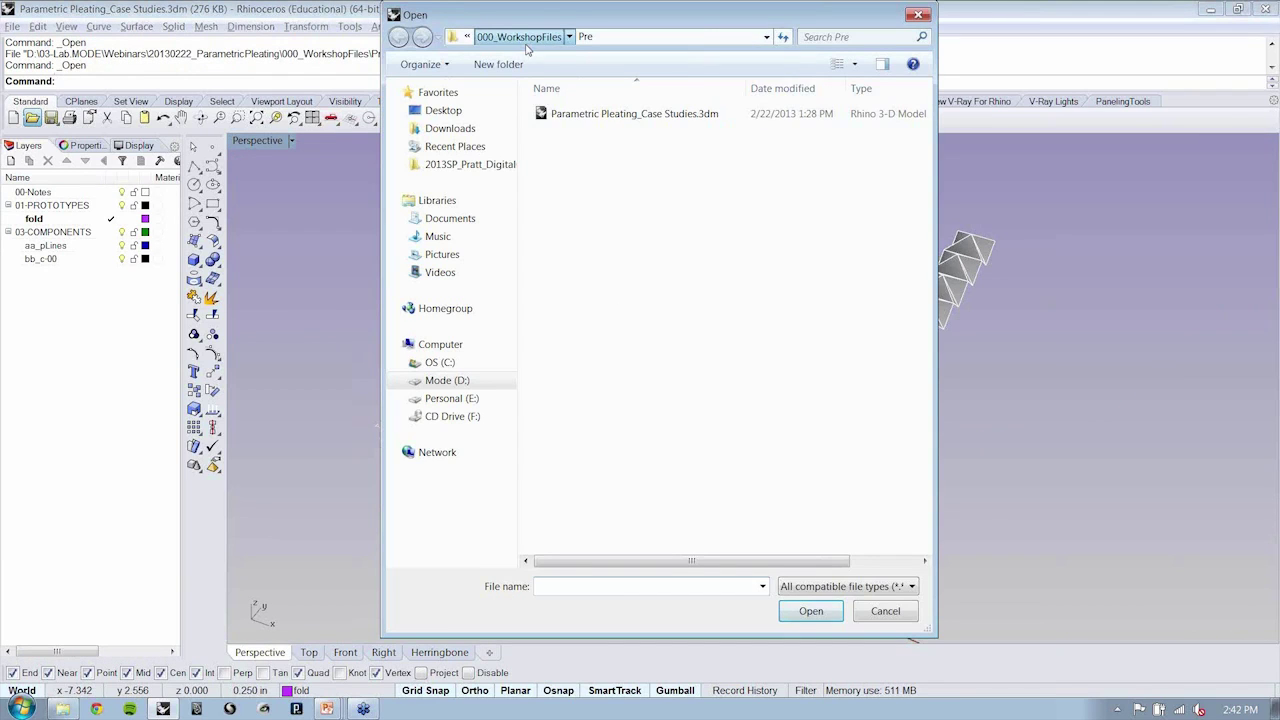
{"action": "left_click", "coordinate": [525, 40]}
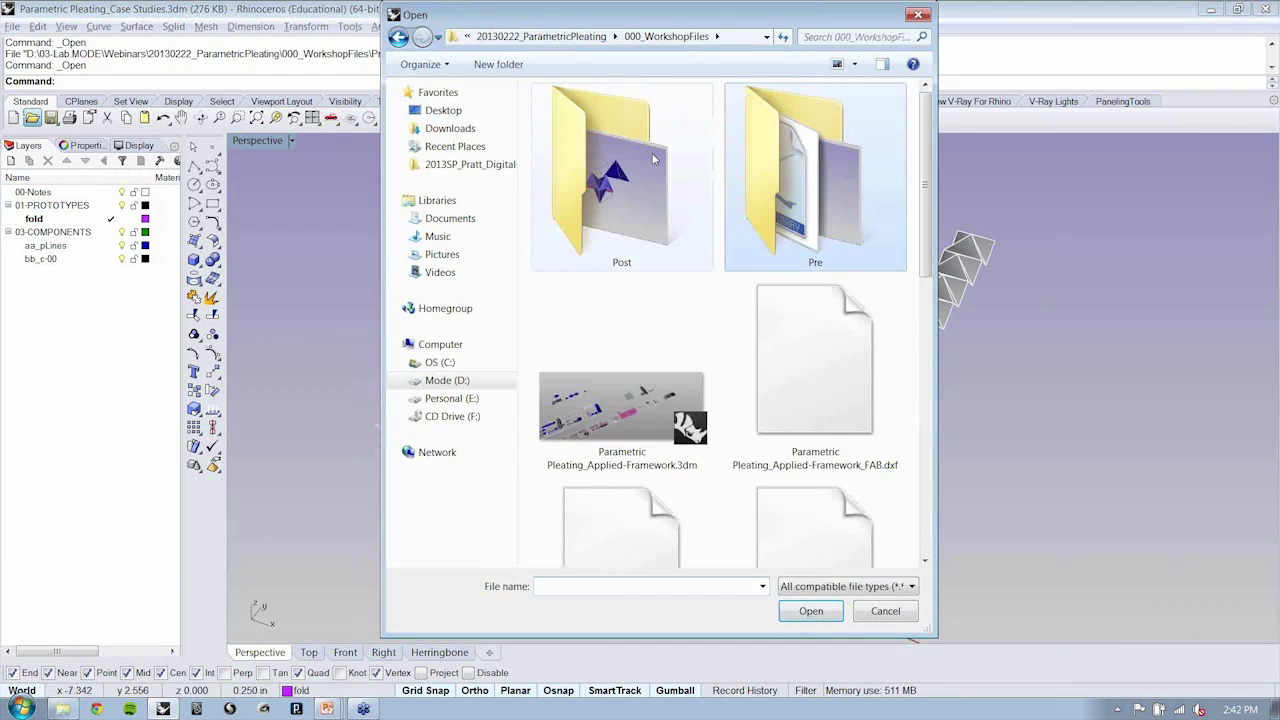
{"action": "double_click", "coordinate": [814, 171]}
{"action": "double_click", "coordinate": [600, 114]}
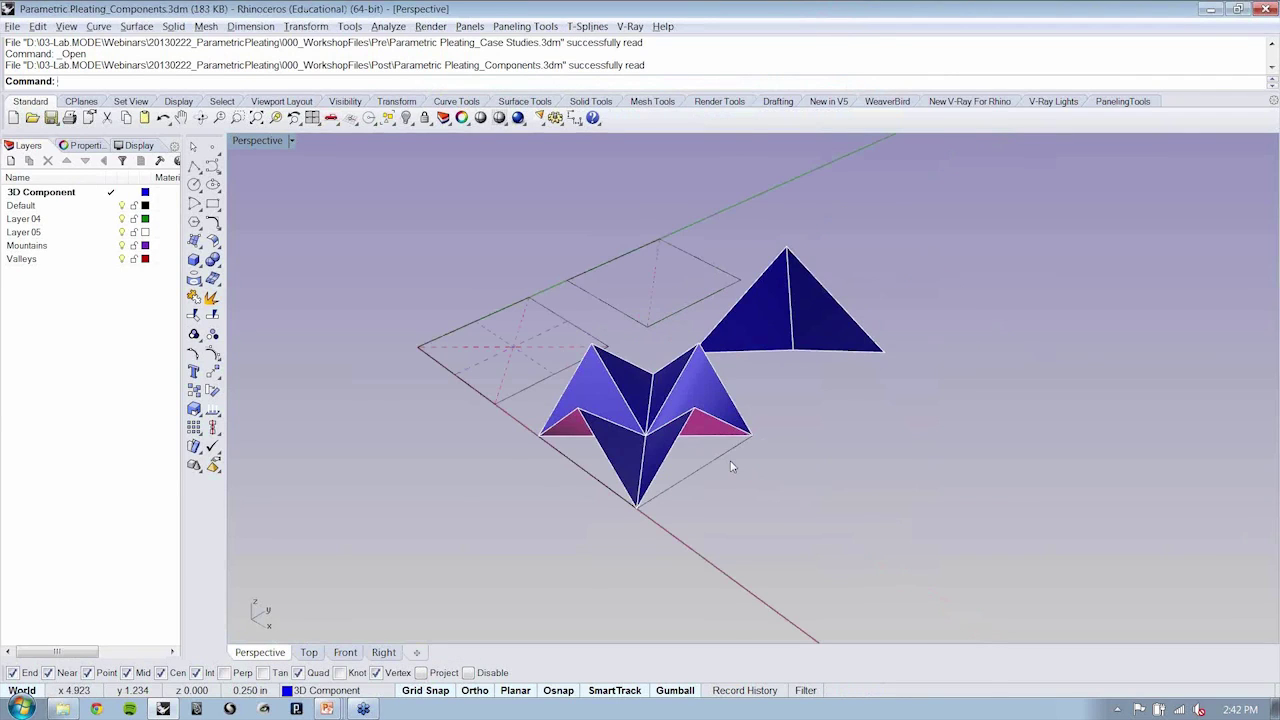
{"action": "mouse_move", "coordinate": [745, 478]}
{"action": "right_mouse_down"}
{"action": "mouse_move", "coordinate": [777, 421]}
{"action": "mouse_move", "coordinate": [929, 467]}
{"action": "mouse_move", "coordinate": [760, 480]}
{"action": "right_mouse_up"}
{"action": "left_click", "coordinate": [760, 480]}
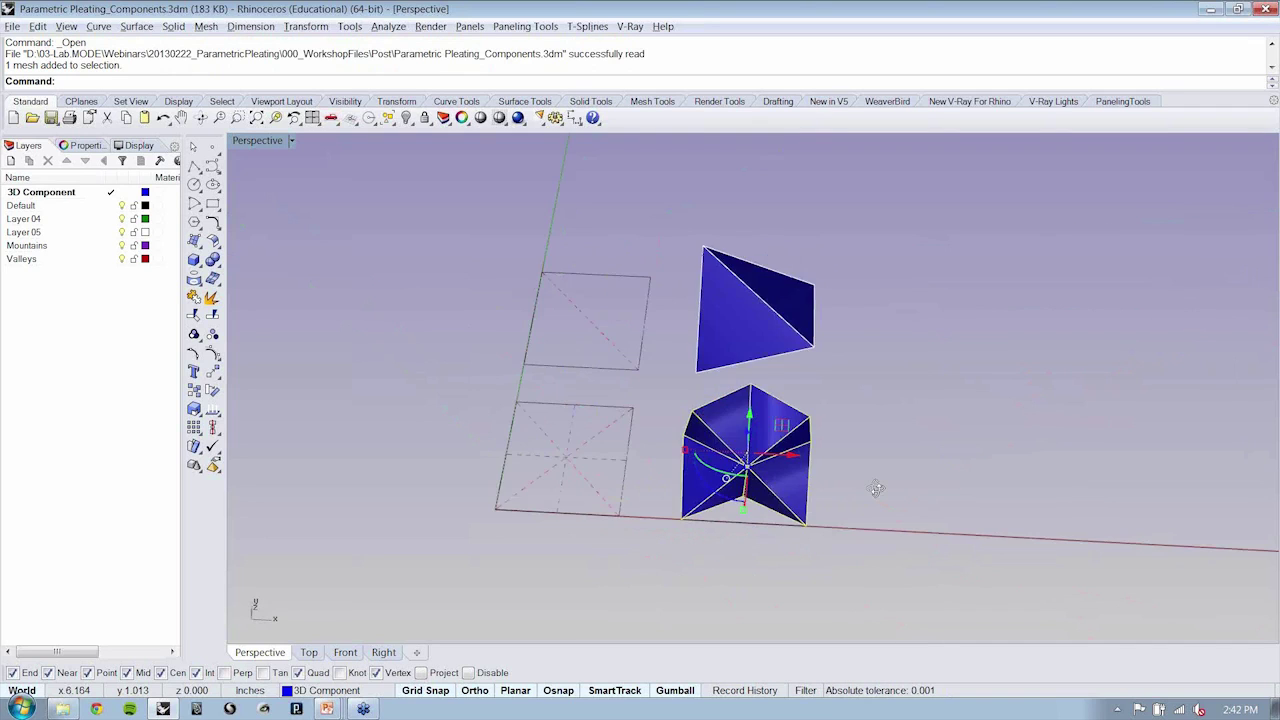
{"action": "key", "text": "Escape"}
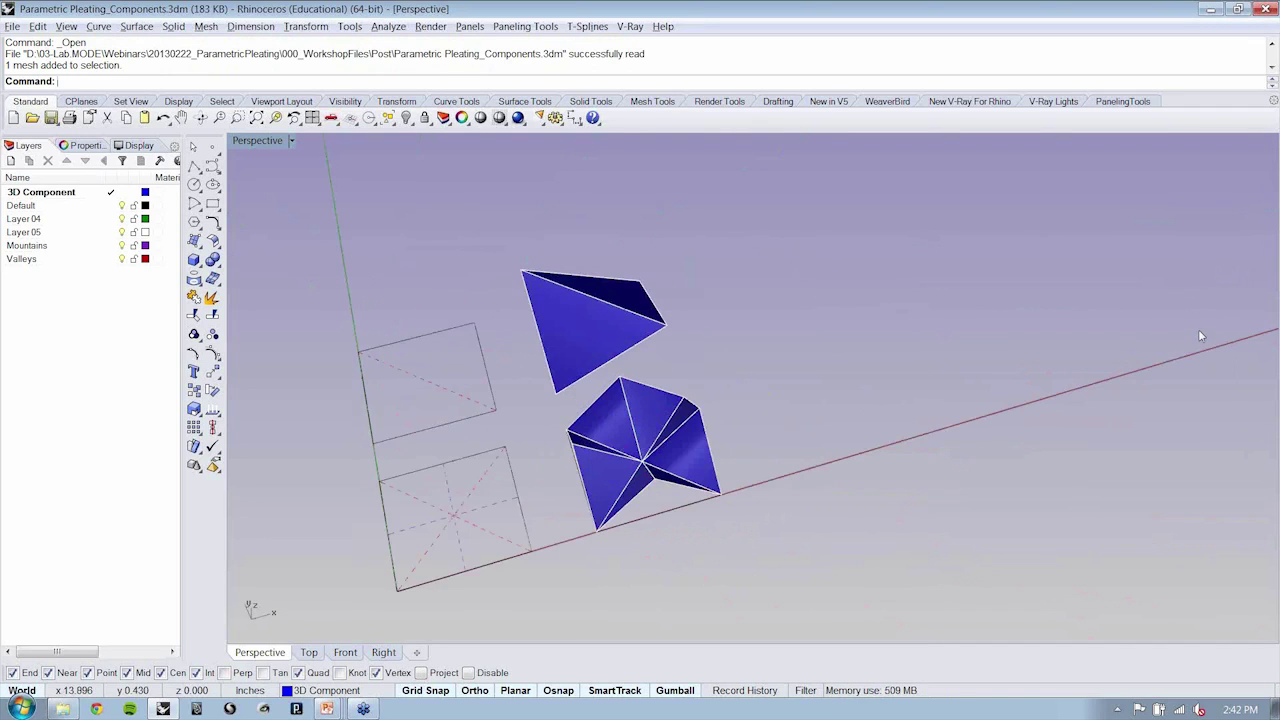